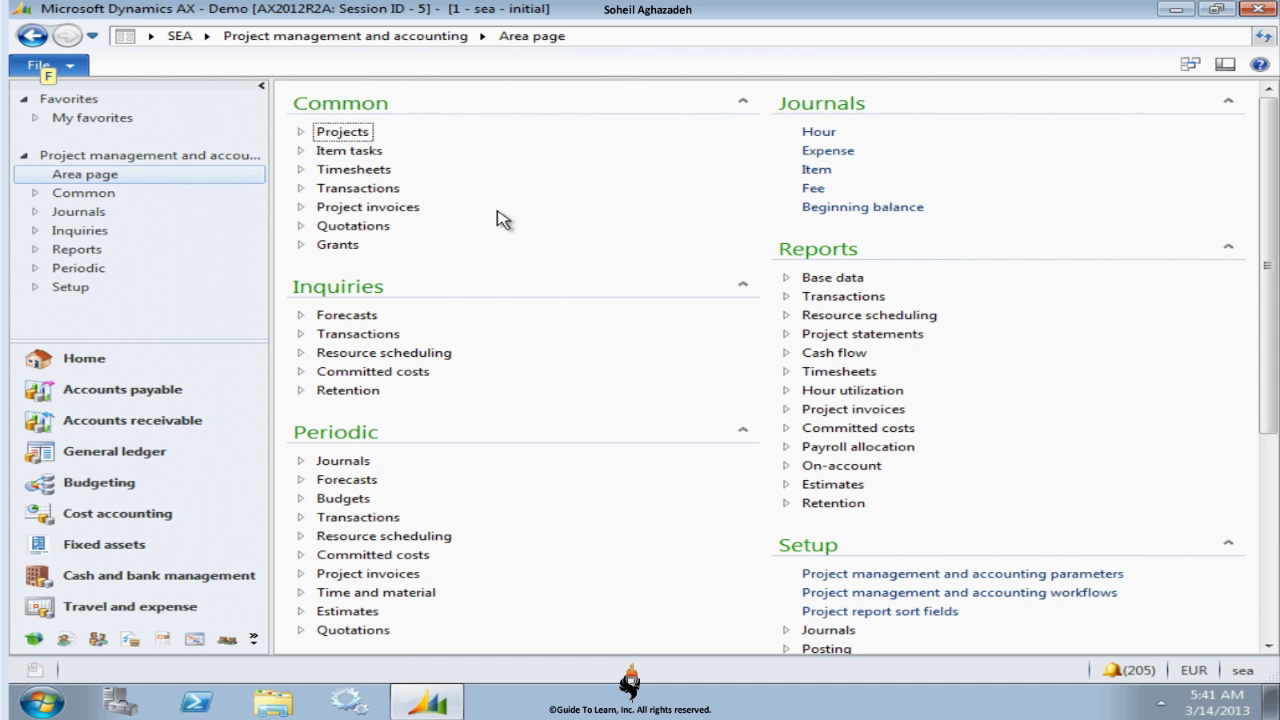
Open the list of all fixed assets in the Fixed assets module and start a new fixed asset record
{"action": "left_click", "coordinate": [133, 549]}
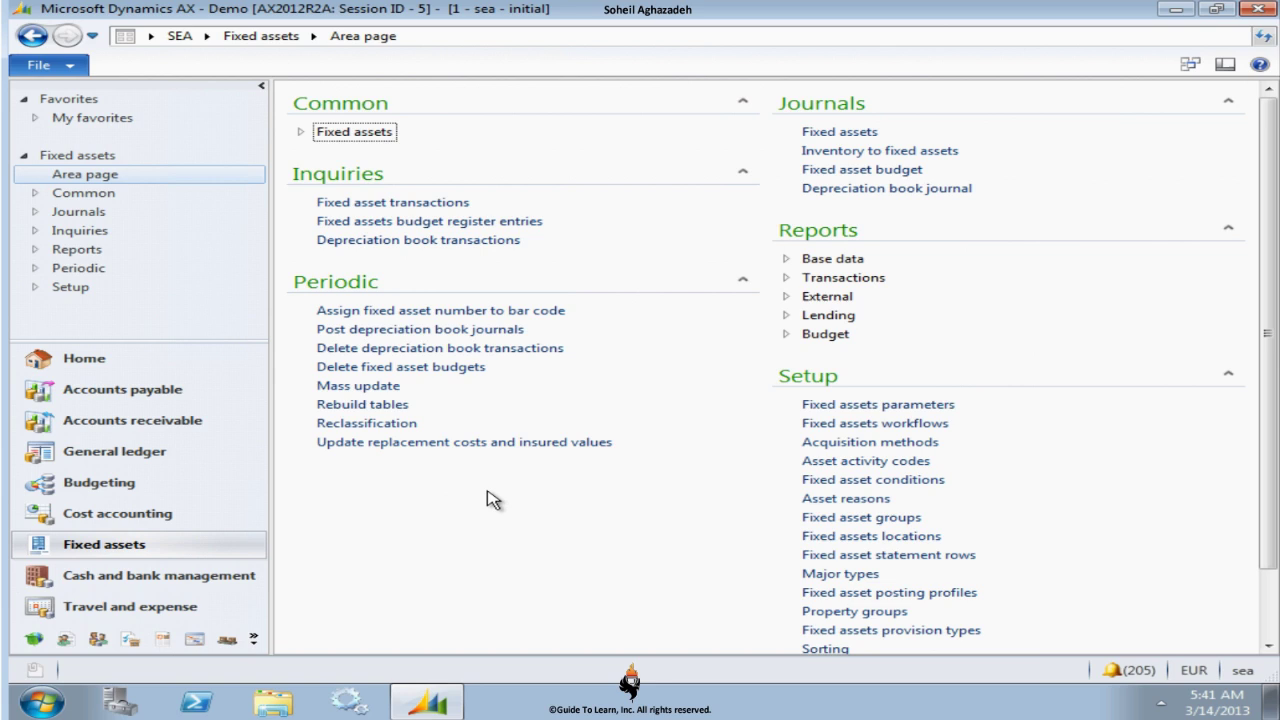
{"action": "left_click", "coordinate": [303, 133]}
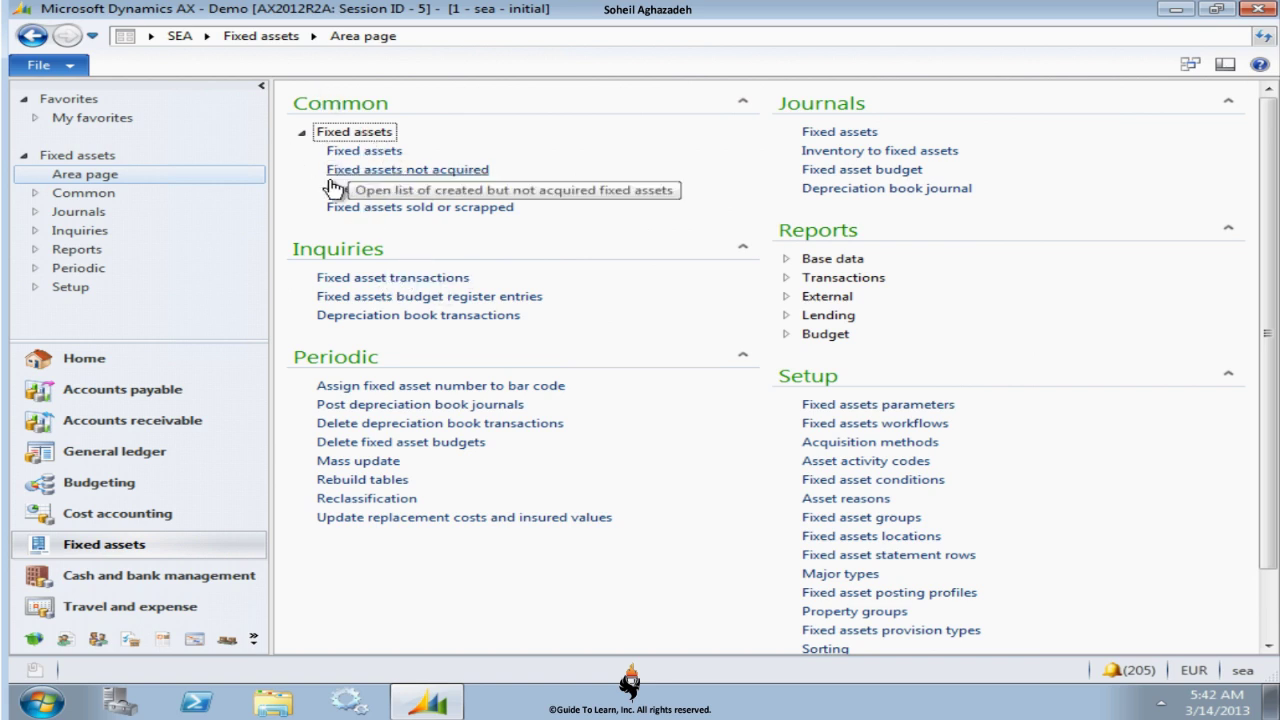
{"action": "left_click", "coordinate": [366, 156]}
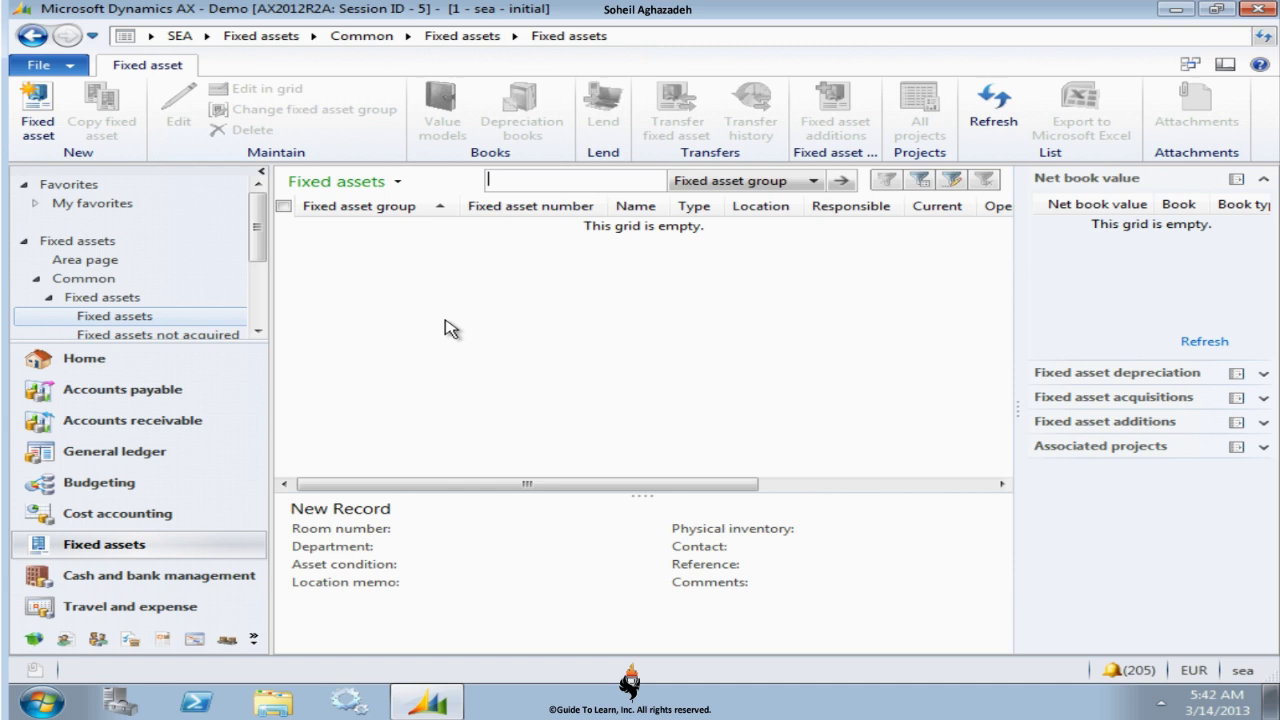
{"action": "left_click", "coordinate": [50, 135]}
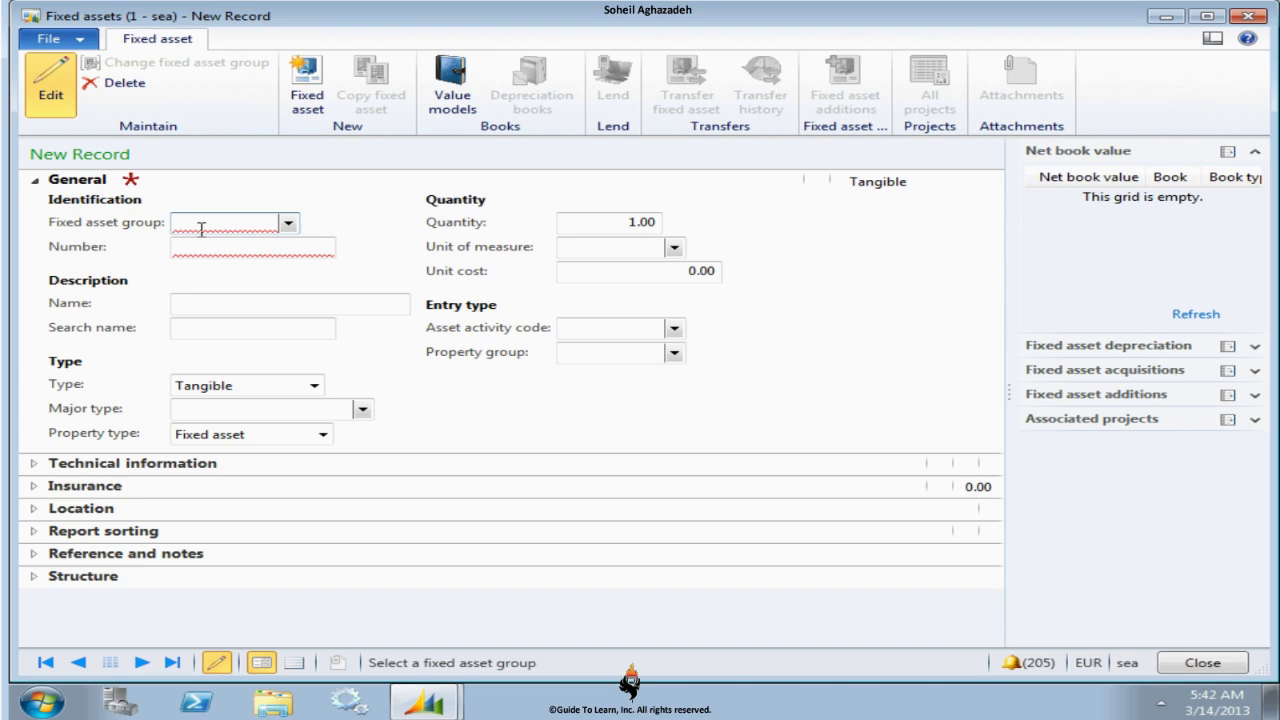
Check the available fixed asset groups for the new record and open the group setup form from that field
{"action": "left_click", "coordinate": [288, 224]}
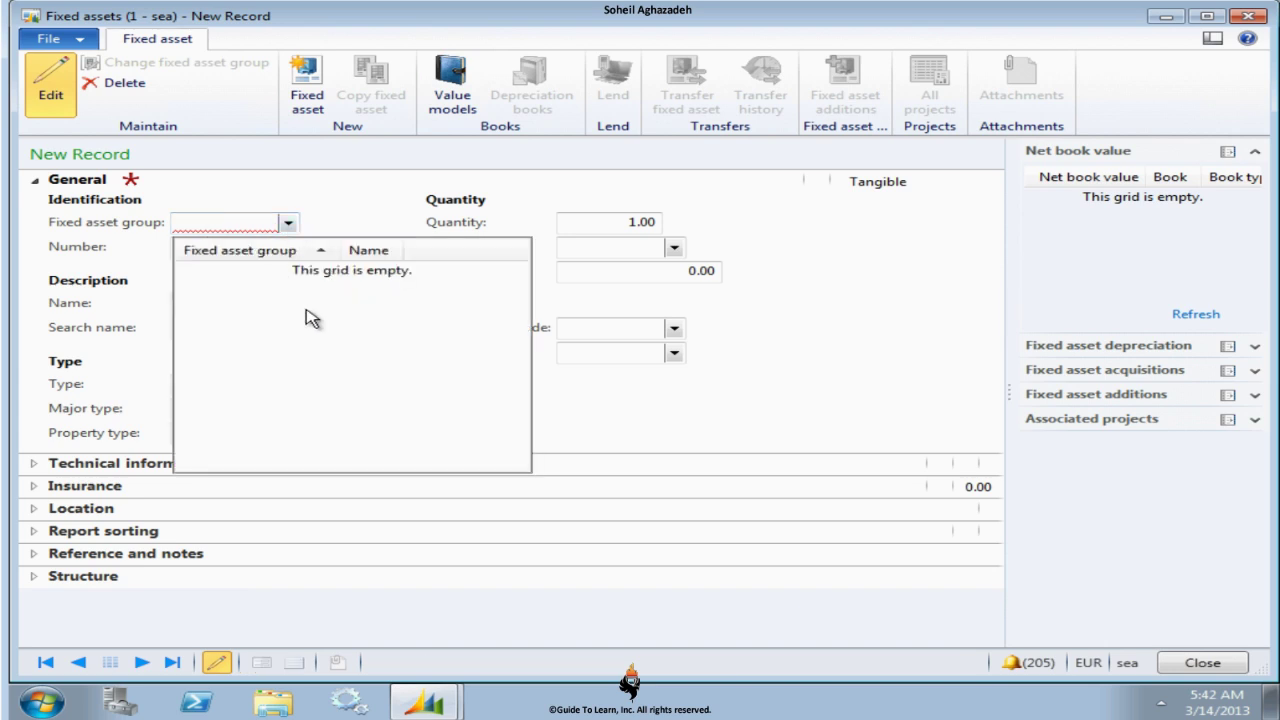
{"action": "left_click", "coordinate": [242, 222]}
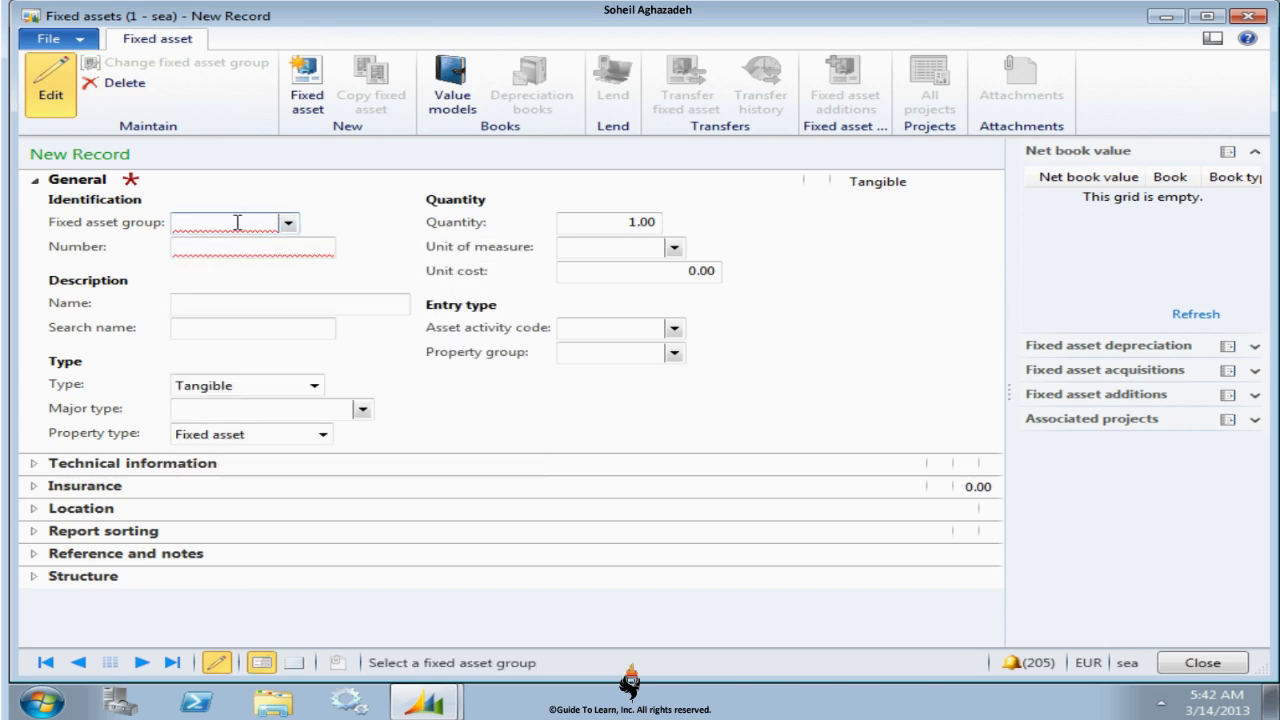
{"action": "left_click", "coordinate": [1208, 16]}
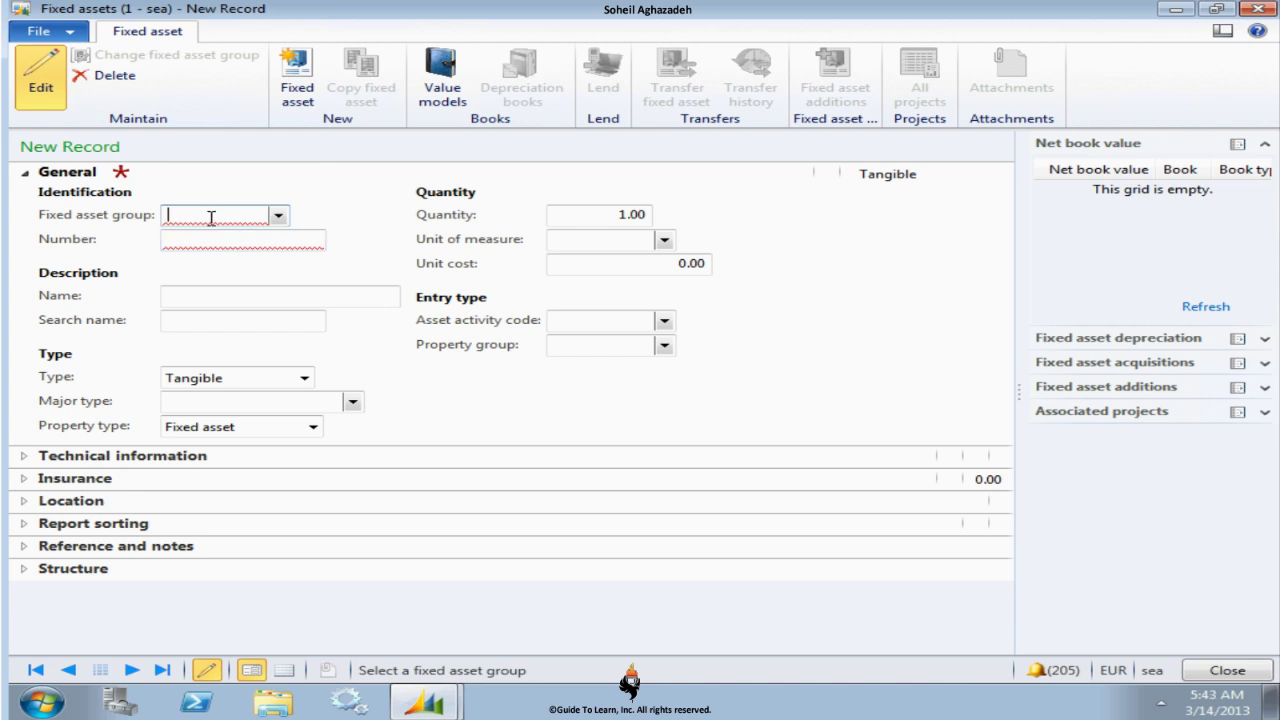
{"action": "right_click", "coordinate": [210, 226]}
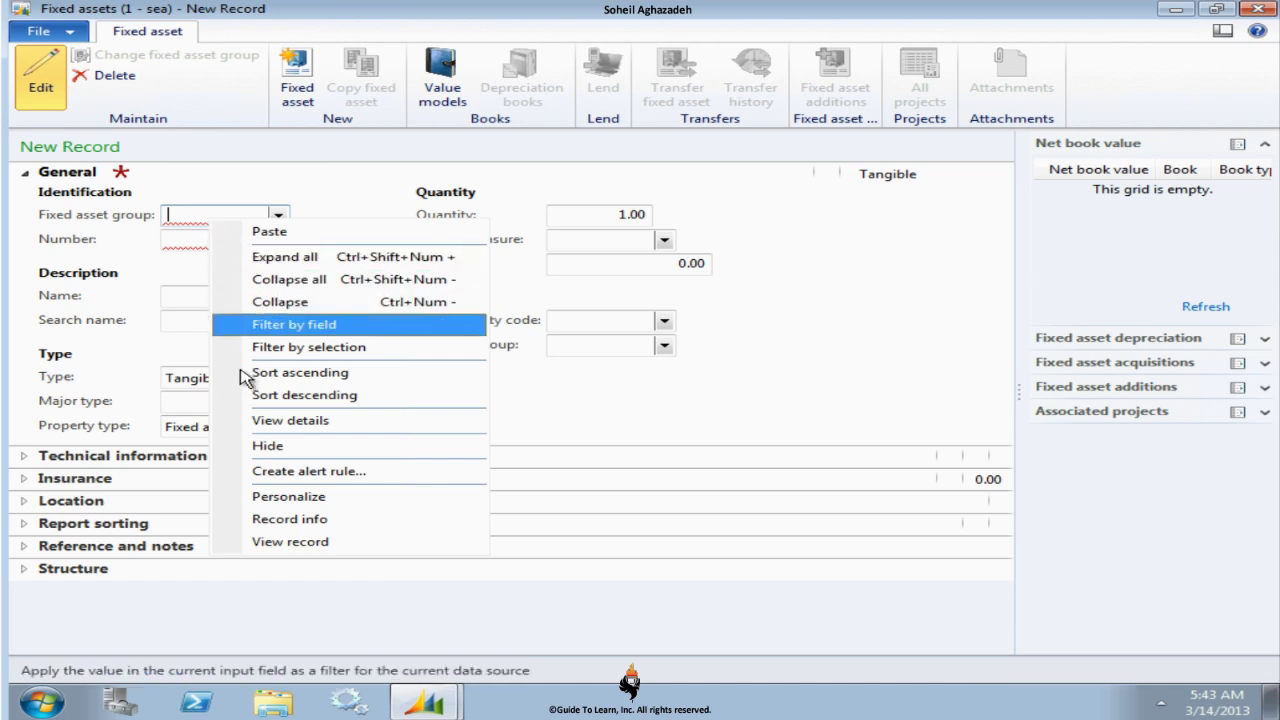
{"action": "left_click", "coordinate": [334, 421]}
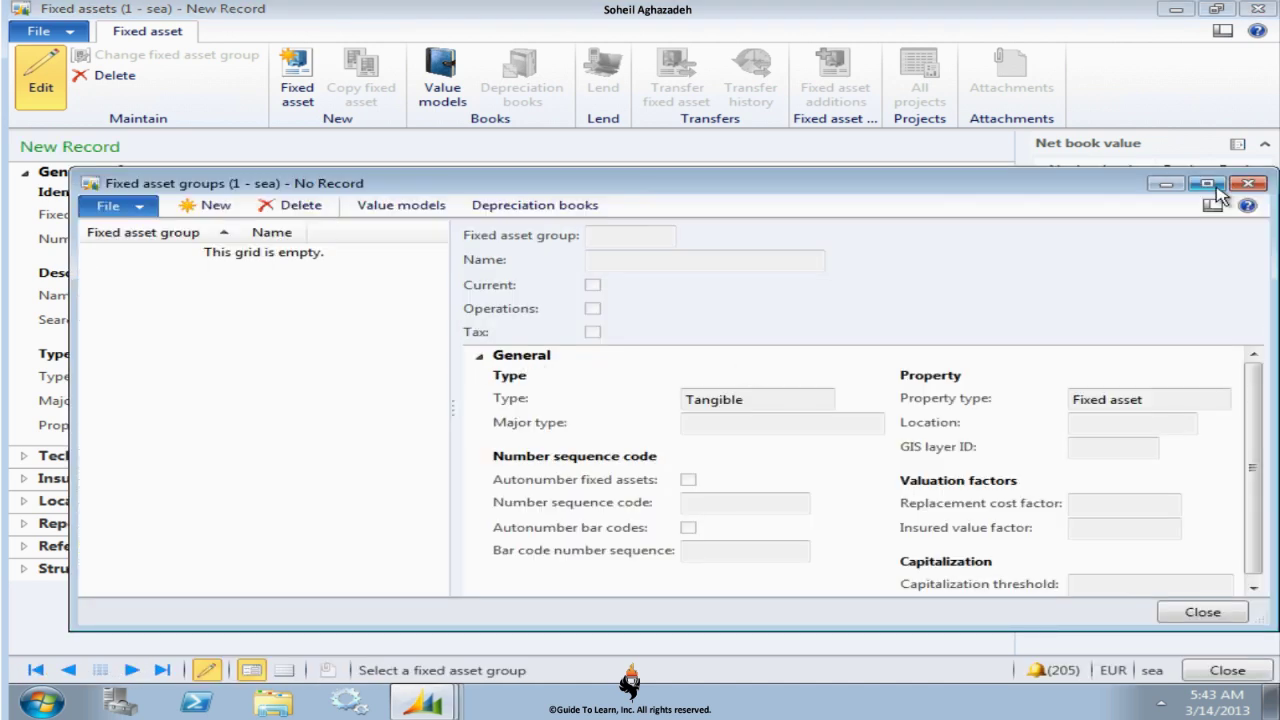
{"action": "left_click", "coordinate": [1218, 194]}
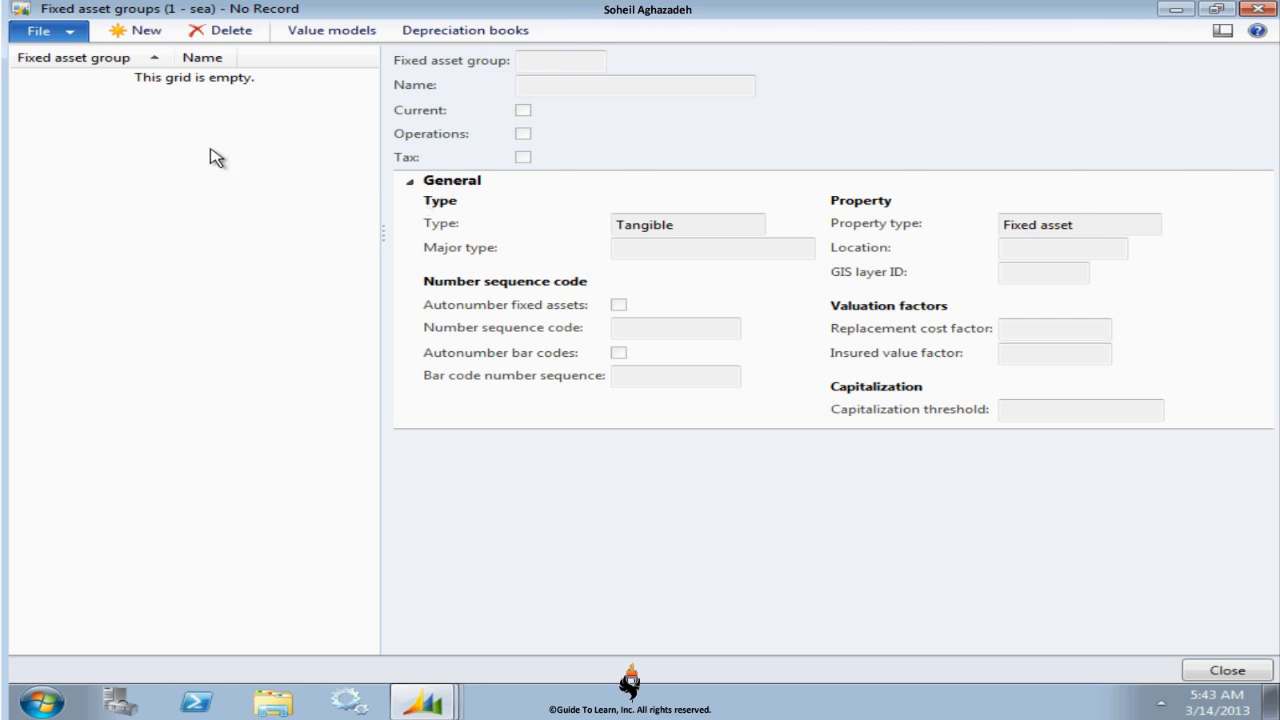
Create a fixed asset group with the code MACH and the type Tangible
{"action": "left_click", "coordinate": [148, 33]}
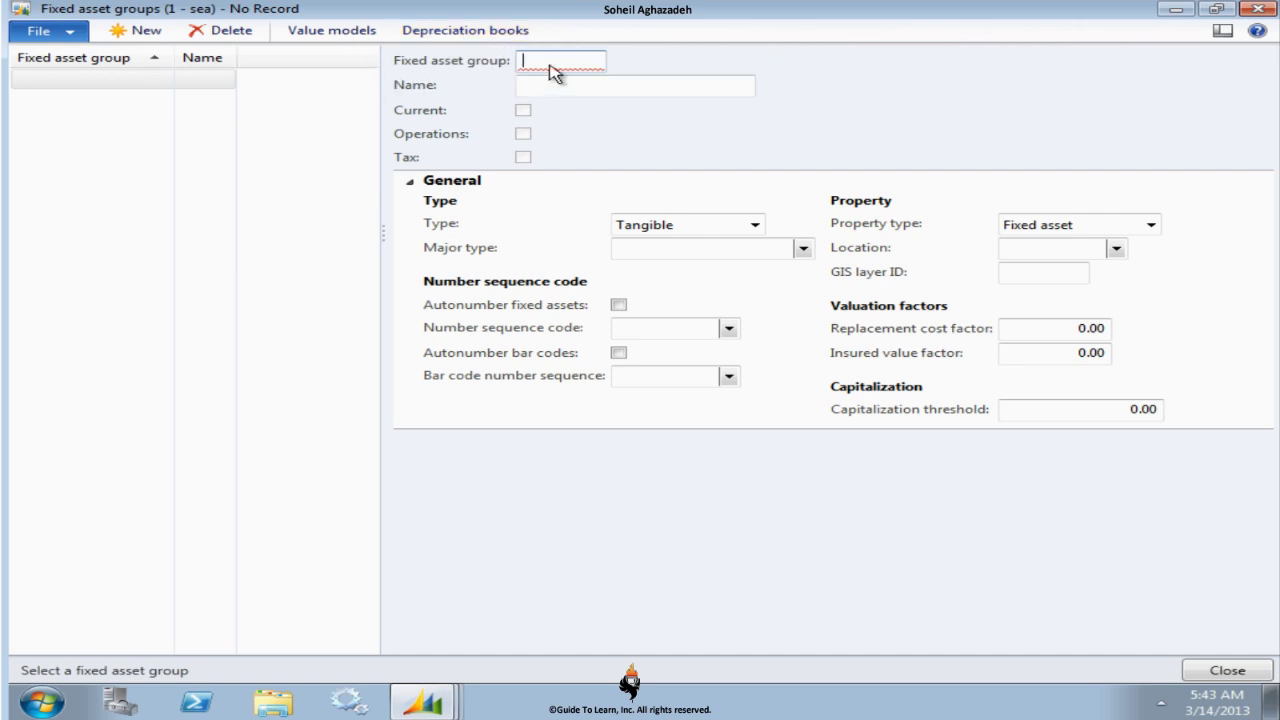
{"action": "type", "text": "M"}
{"action": "type", "text": "ACH"}
{"action": "key", "text": "Tab"}
{"action": "left_click", "coordinate": [755, 225]}
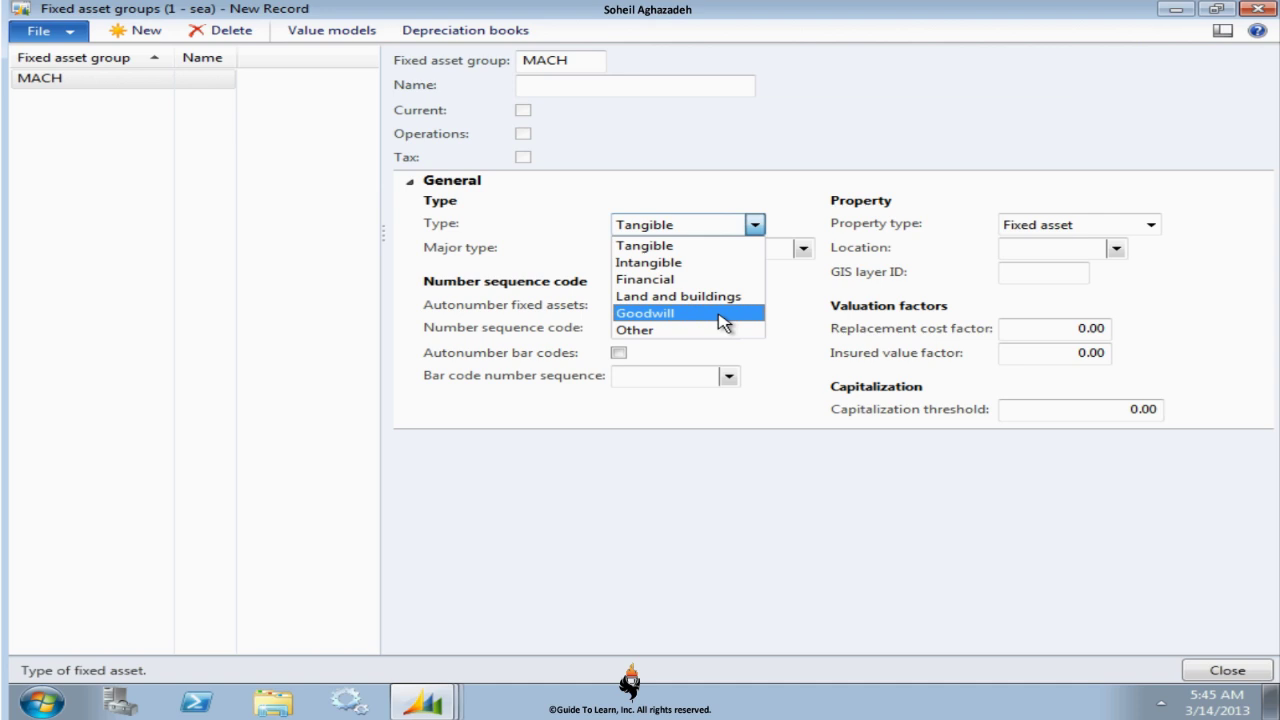
{"action": "left_click", "coordinate": [683, 246]}
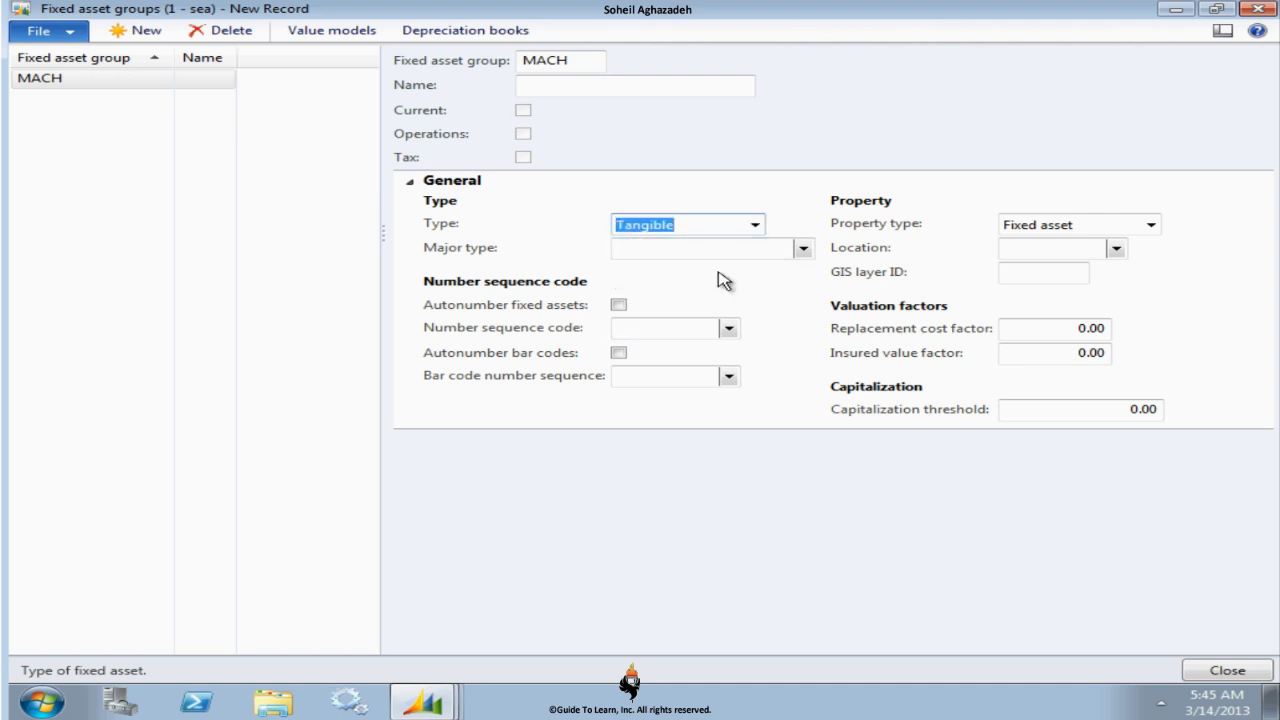
Create a major type Mach with the description CNC and assign it to the MACH group
{"action": "left_click", "coordinate": [803, 249]}
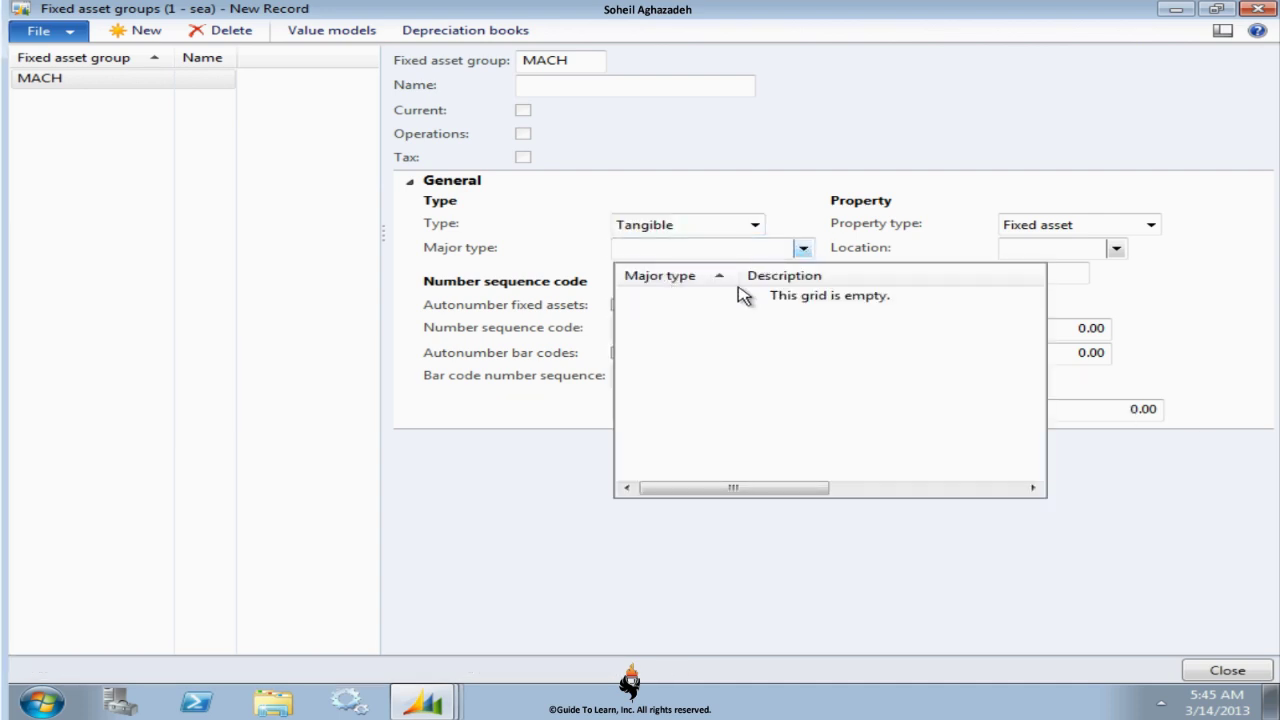
{"action": "right_click", "coordinate": [686, 257]}
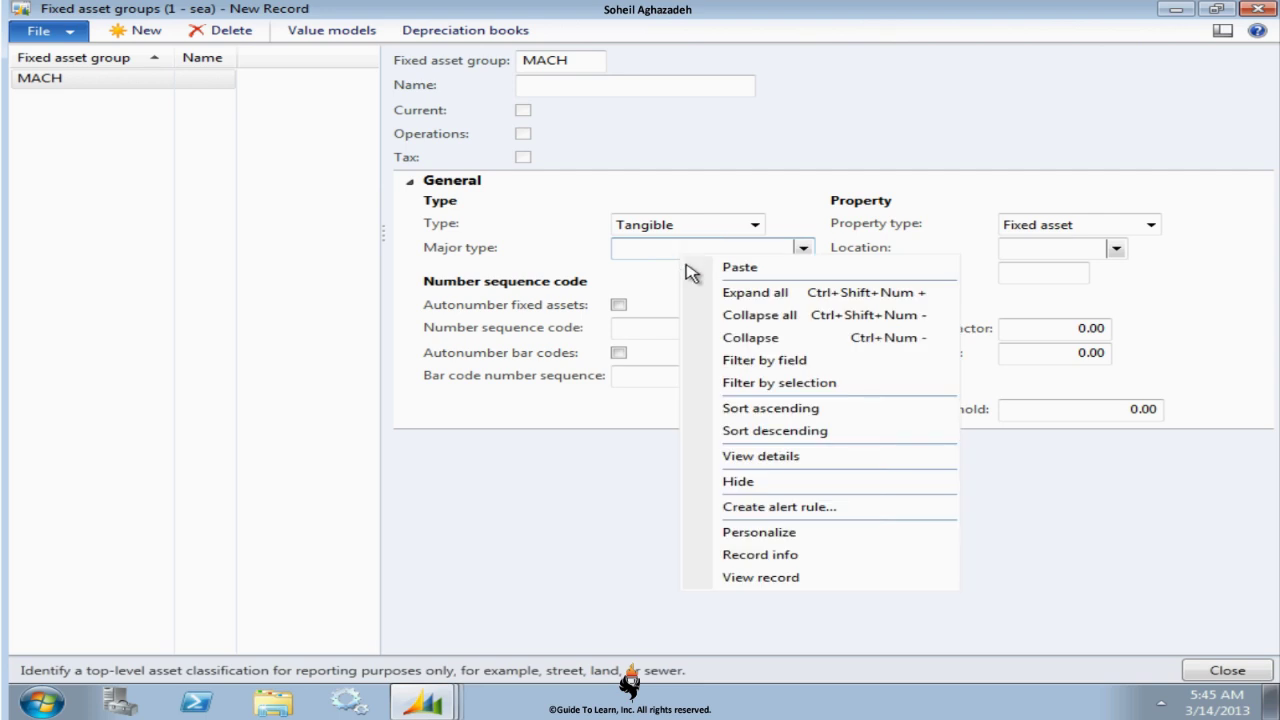
{"action": "left_click", "coordinate": [752, 462]}
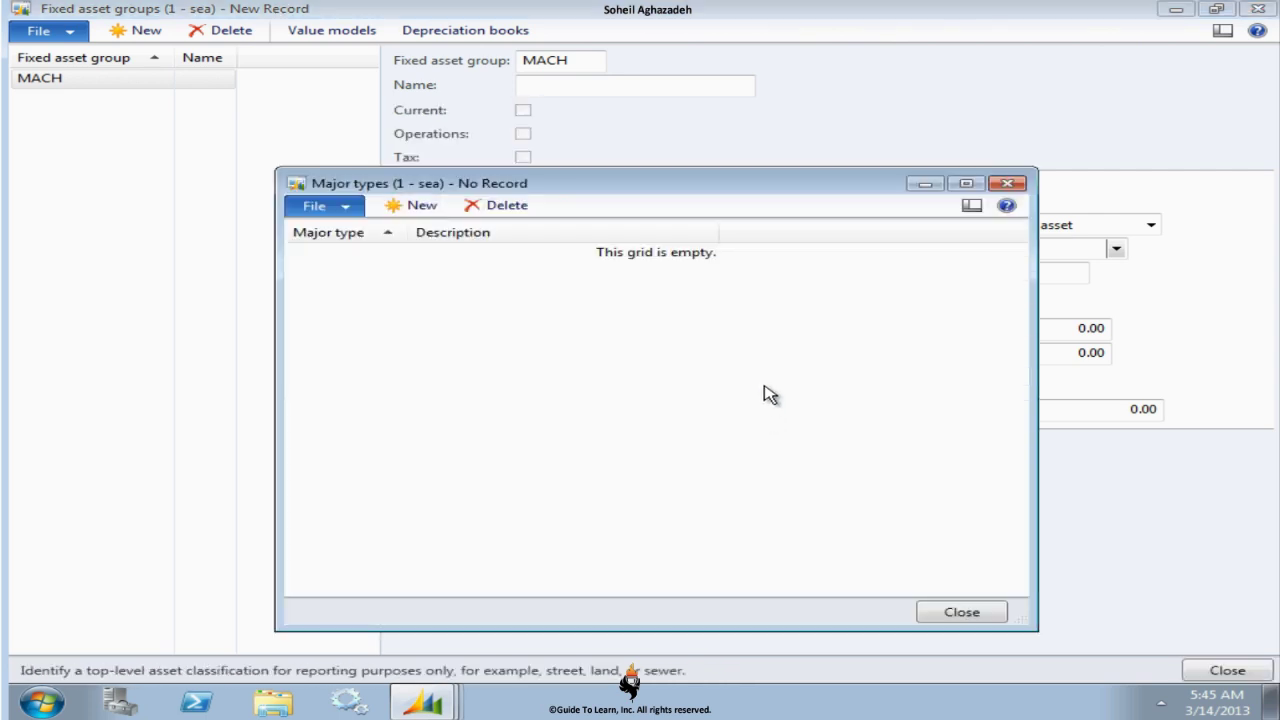
{"action": "left_click", "coordinate": [146, 38]}
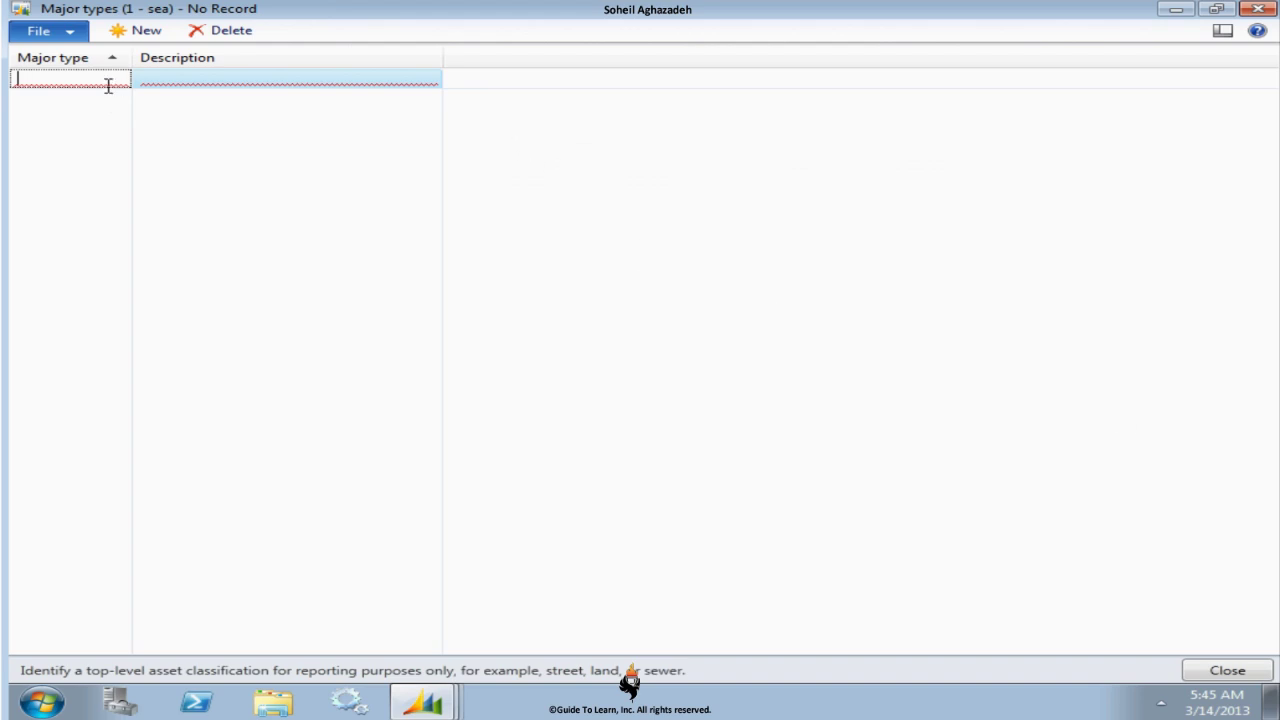
{"action": "type", "text": "Mach"}
{"action": "key", "text": "Tab"}
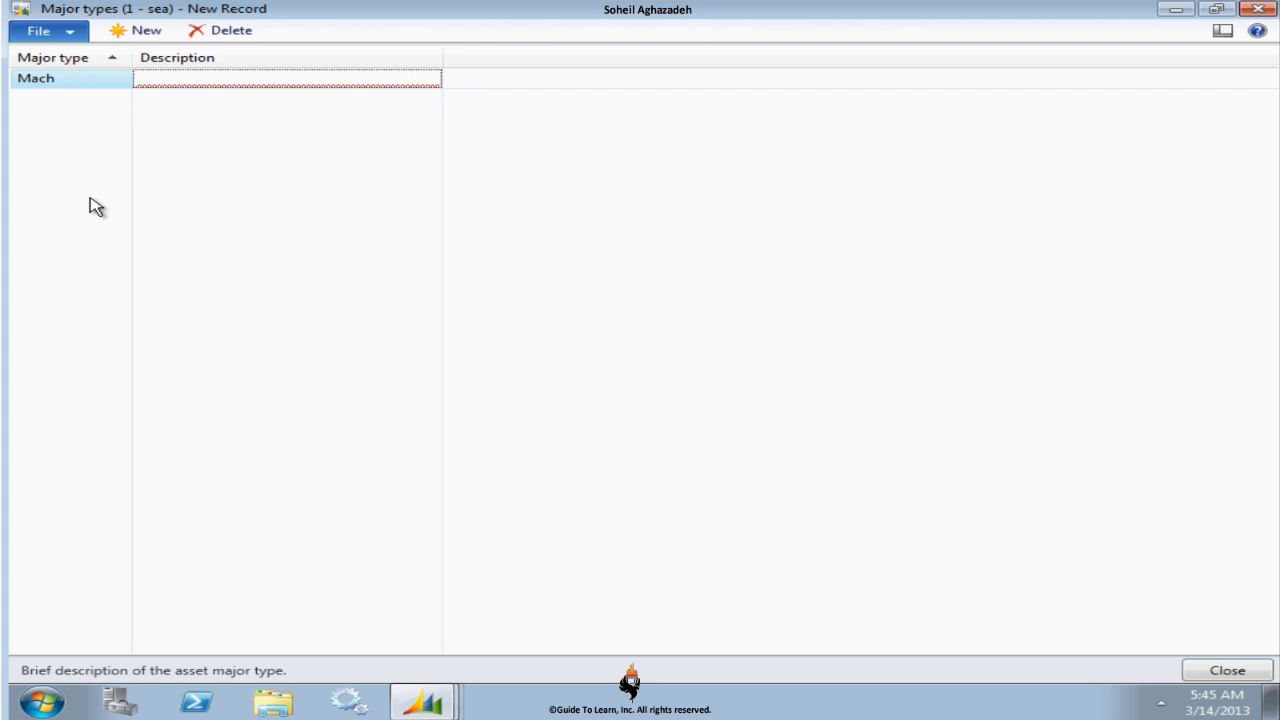
{"action": "type", "text": "CNC"}
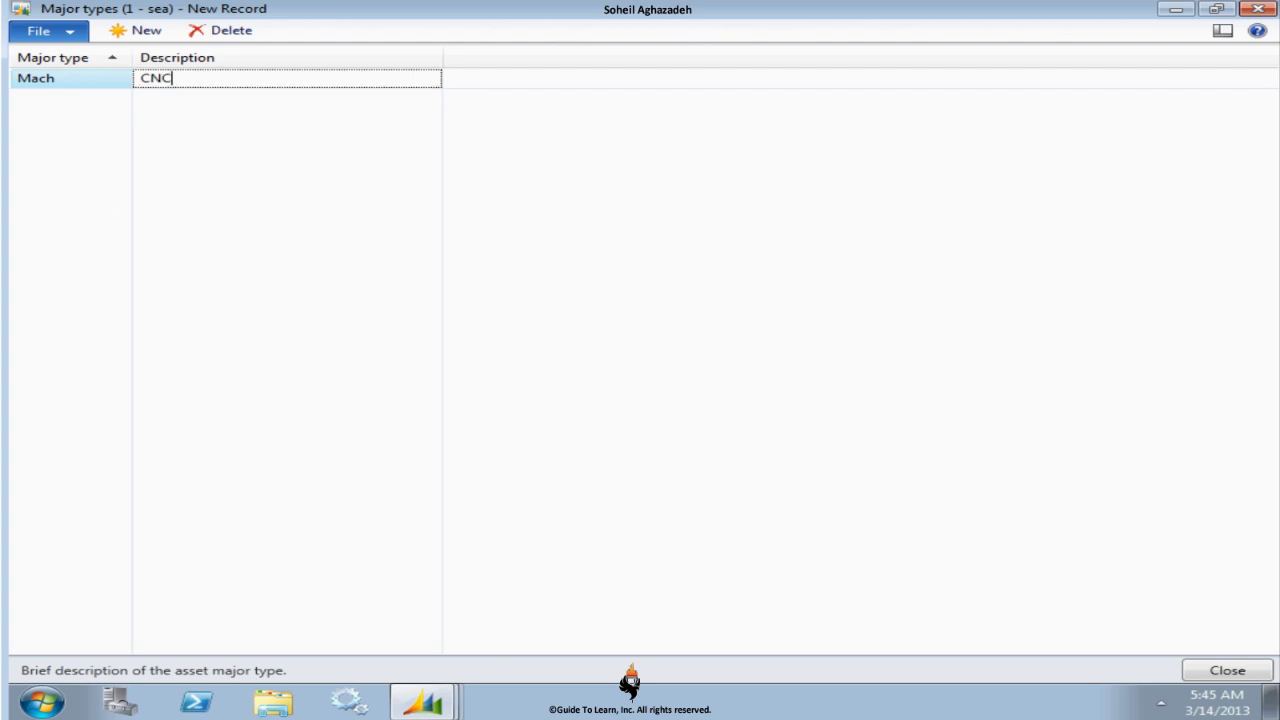
{"action": "left_click", "coordinate": [1226, 672]}
{"action": "left_click", "coordinate": [803, 249]}
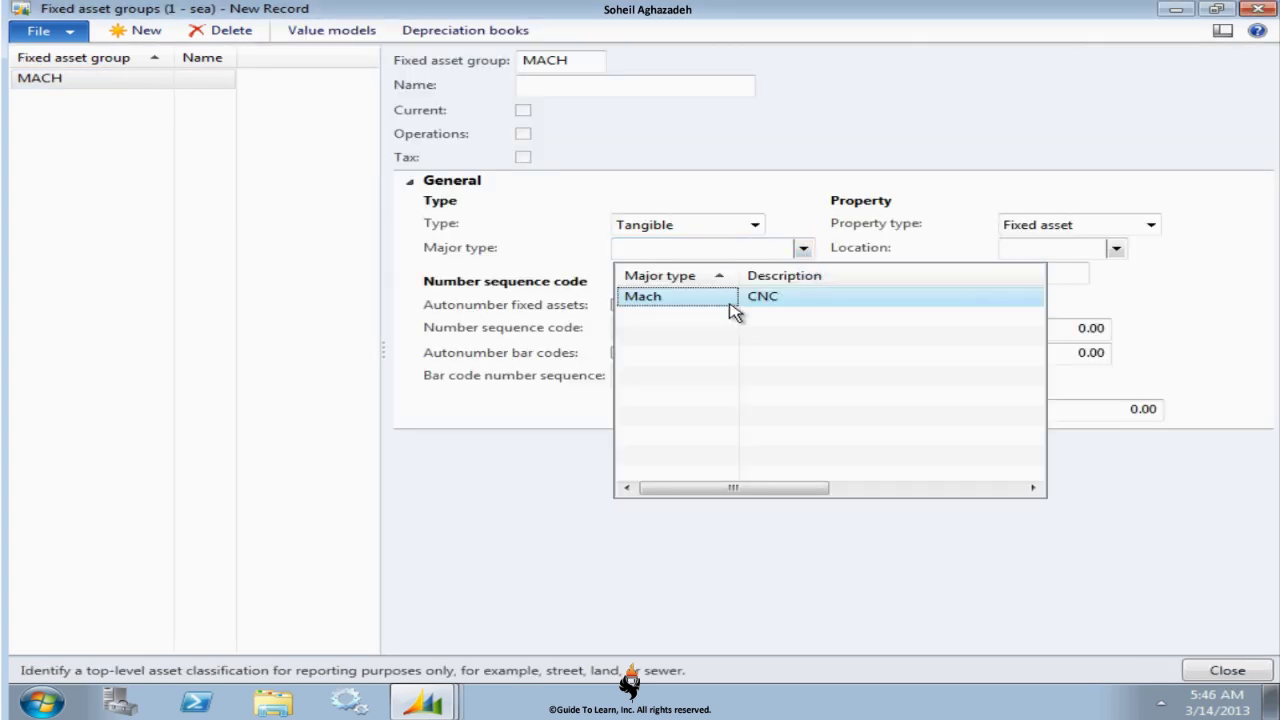
{"action": "left_click", "coordinate": [731, 305]}
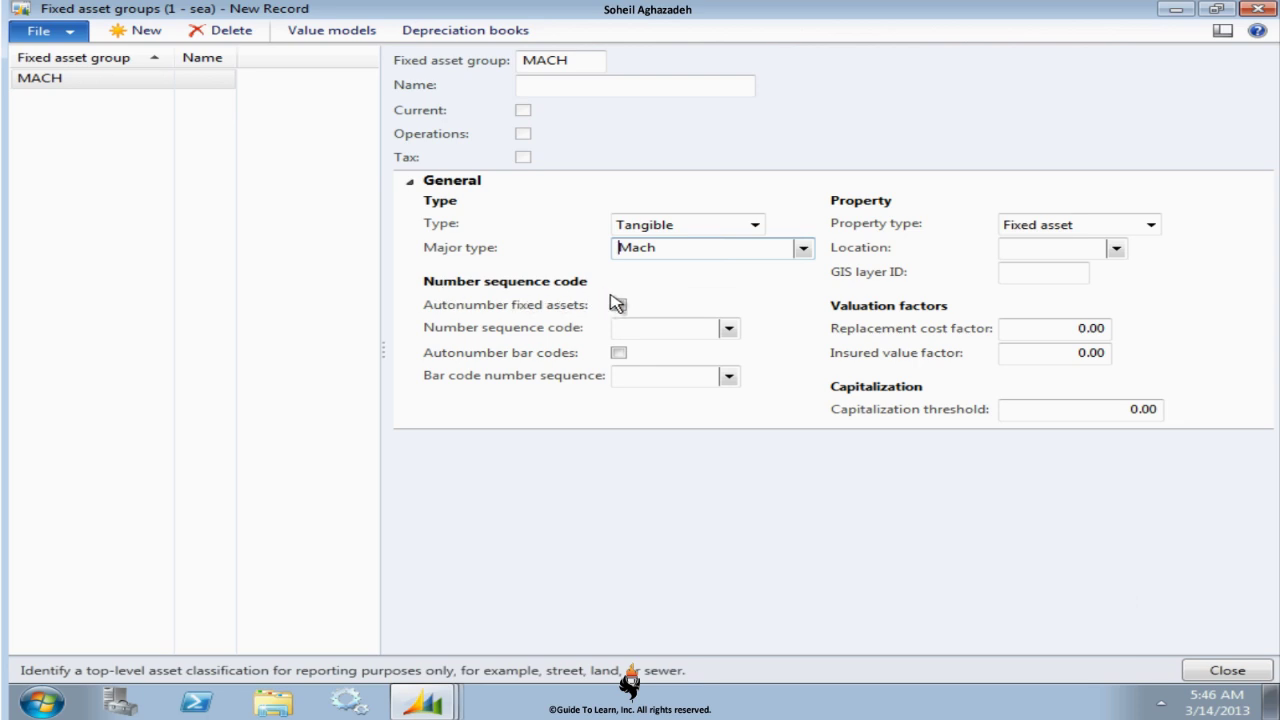
Look at the Number field on the new fixed asset record and return to the fixed asset groups form
{"action": "left_click", "coordinate": [1174, 12]}
{"action": "left_click", "coordinate": [1174, 14]}
{"action": "mouse_move", "coordinate": [423, 700]}
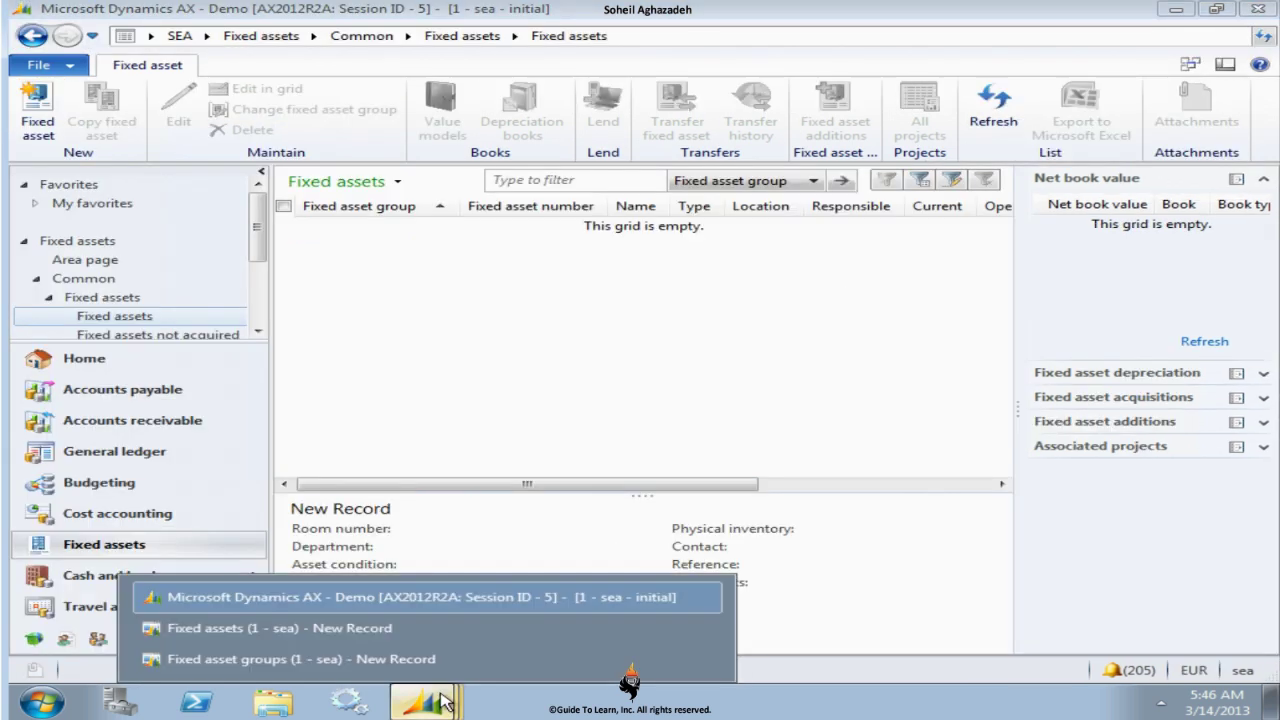
{"action": "left_click", "coordinate": [463, 630]}
{"action": "left_click", "coordinate": [214, 239]}
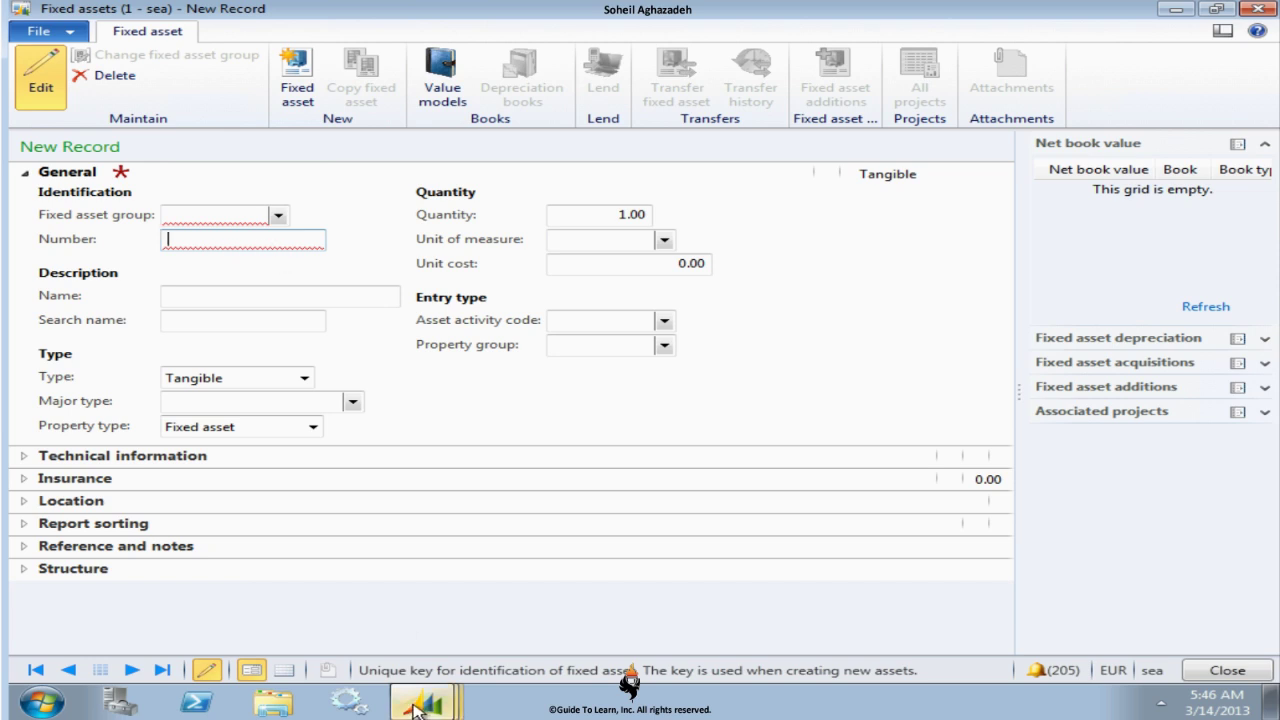
{"action": "mouse_move", "coordinate": [420, 702]}
{"action": "left_click", "coordinate": [423, 661]}
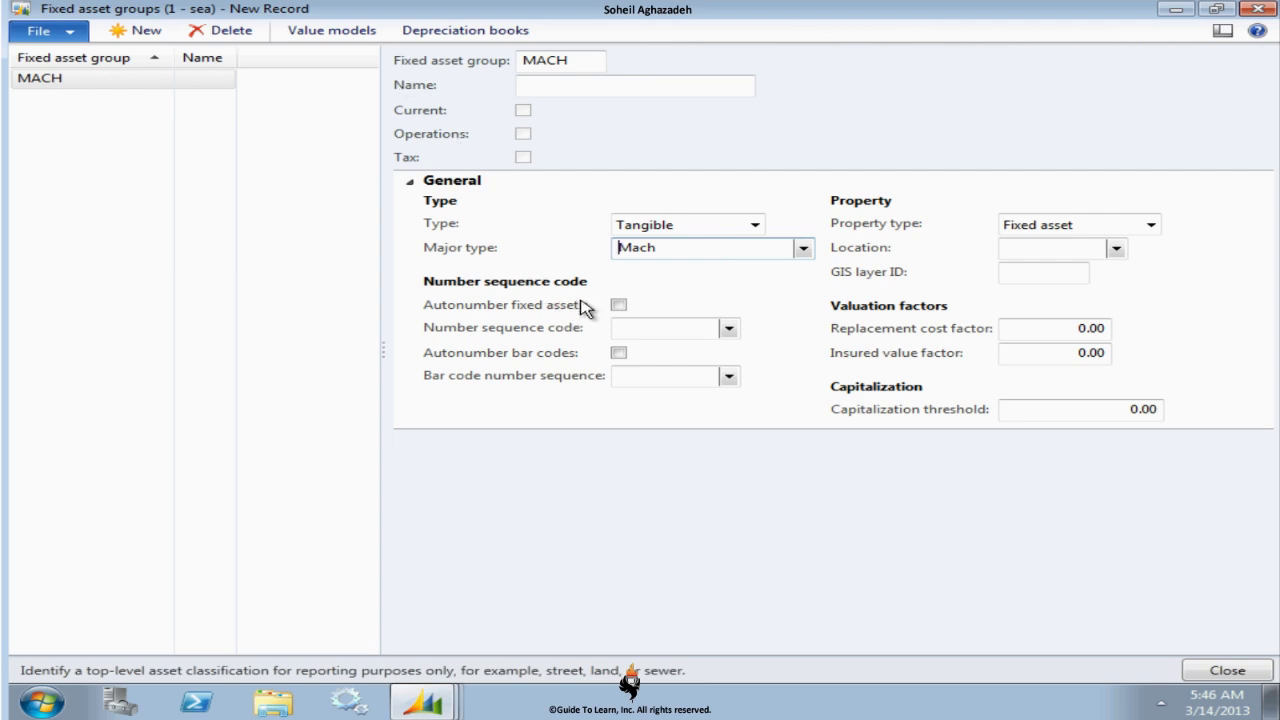
Enable automatic numbering of fixed assets for the MACH group with the number sequence code Sea
{"action": "left_click", "coordinate": [619, 305]}
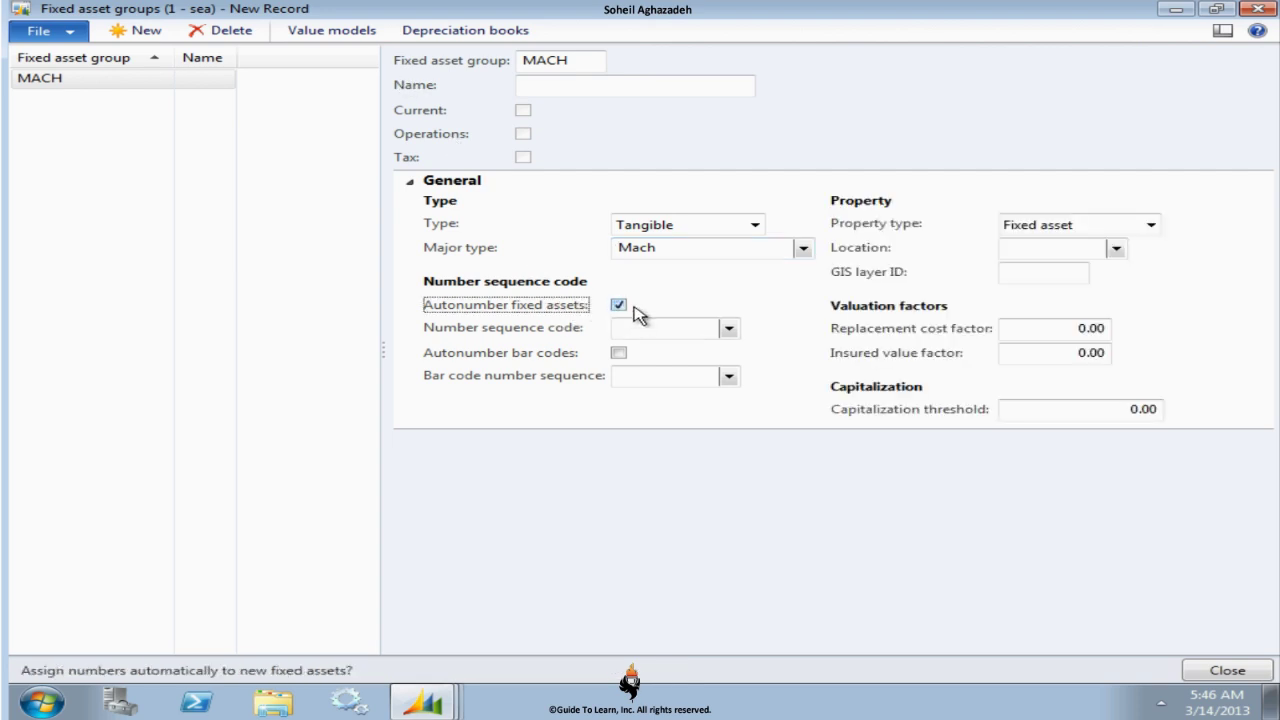
{"action": "left_click", "coordinate": [729, 328]}
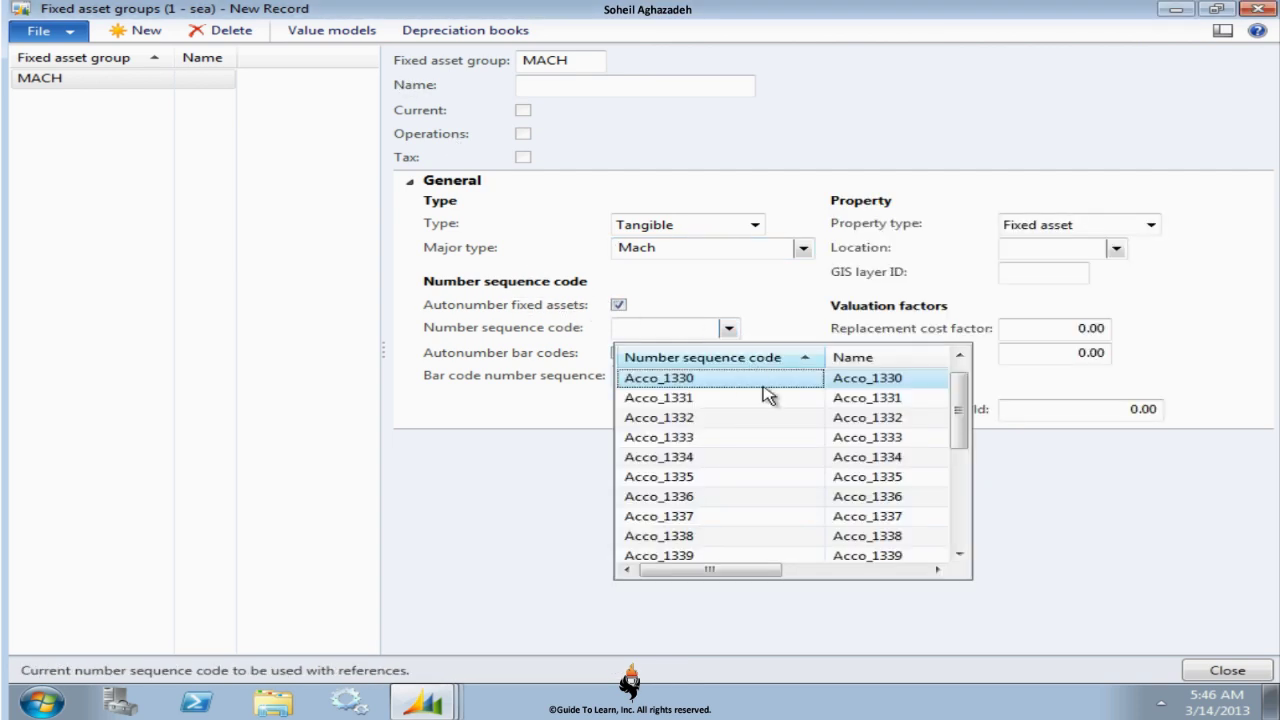
{"action": "left_click", "coordinate": [690, 328]}
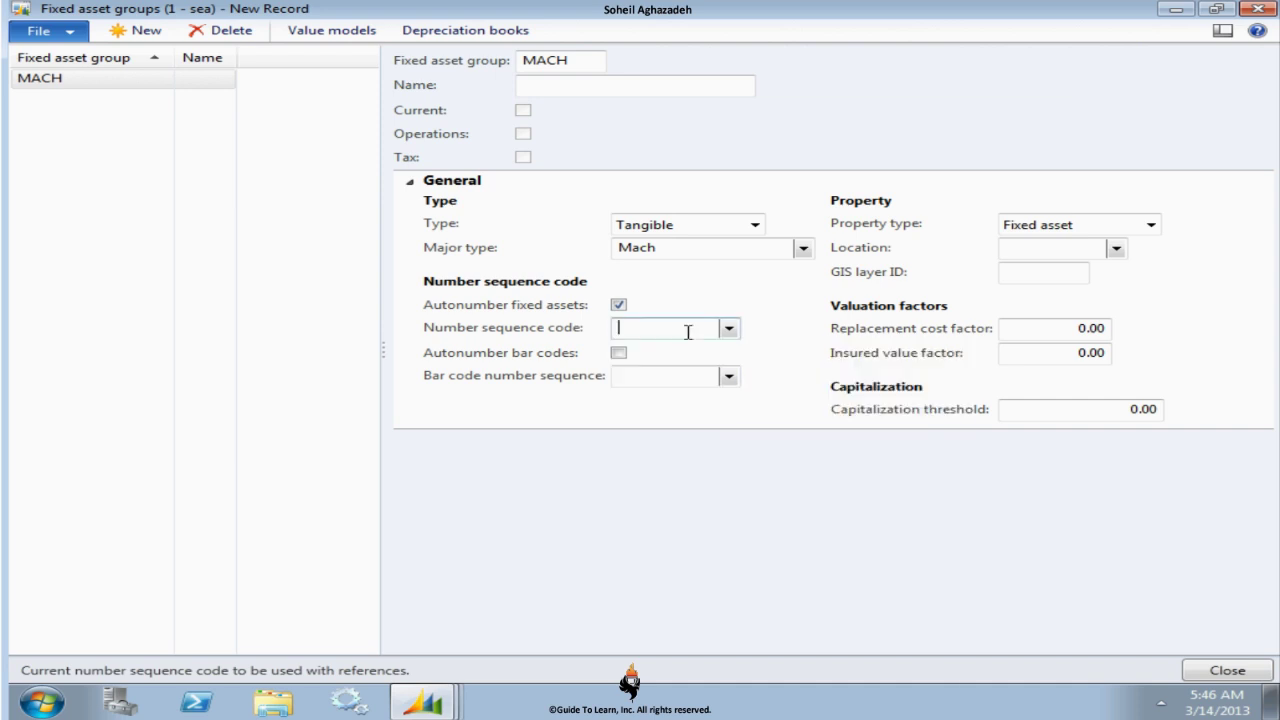
{"action": "type", "text": "Sea"}
{"action": "key", "text": "Tab"}
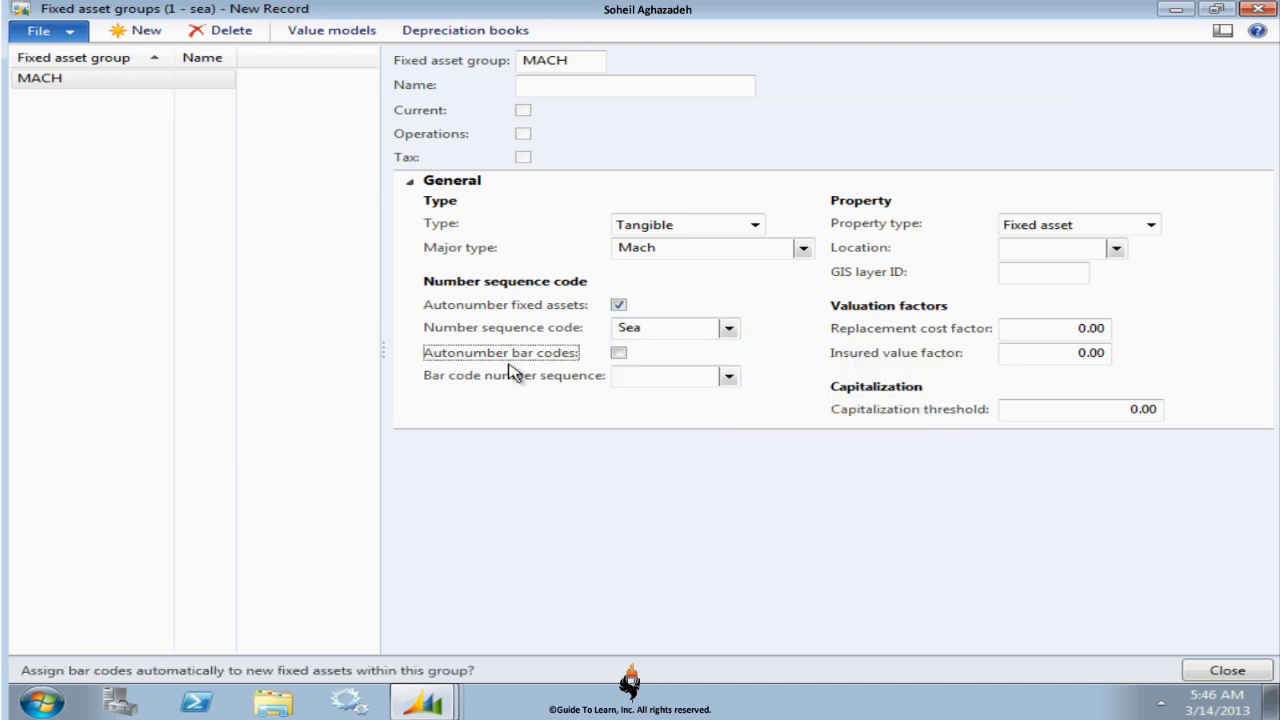
Enable automatic numbering of bar codes for the MACH group with the bar code number sequence Sea
{"action": "left_click", "coordinate": [618, 356]}
{"action": "left_click", "coordinate": [622, 377]}
{"action": "type", "text": "sea"}
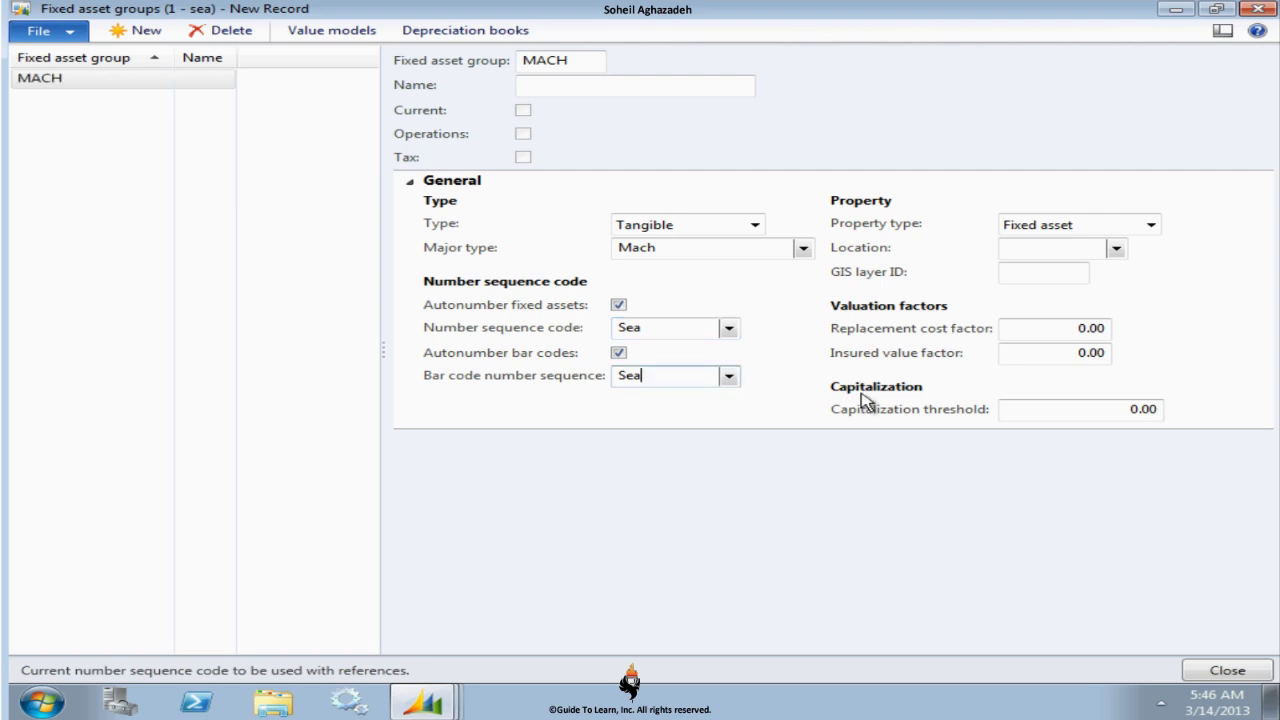
Try Continuing property as the MACH group's property type, and set it back to Fixed asset
{"action": "left_click", "coordinate": [1151, 224]}
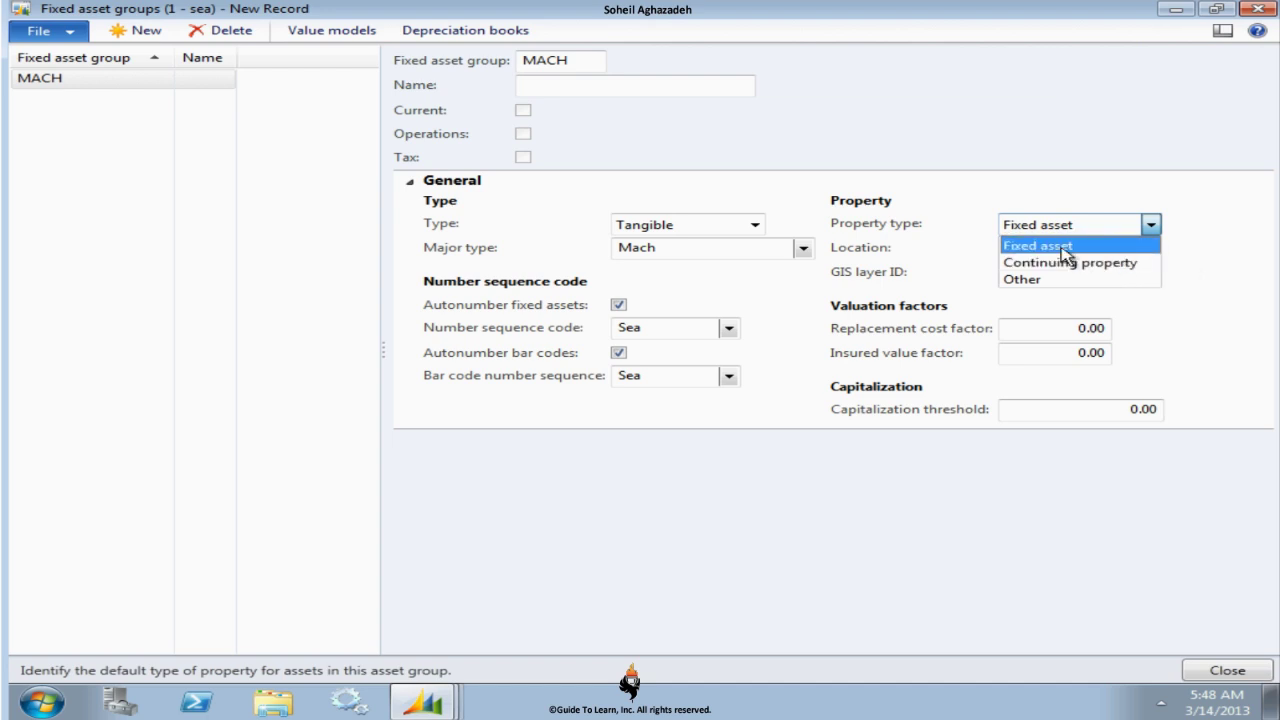
{"action": "left_click", "coordinate": [1061, 247]}
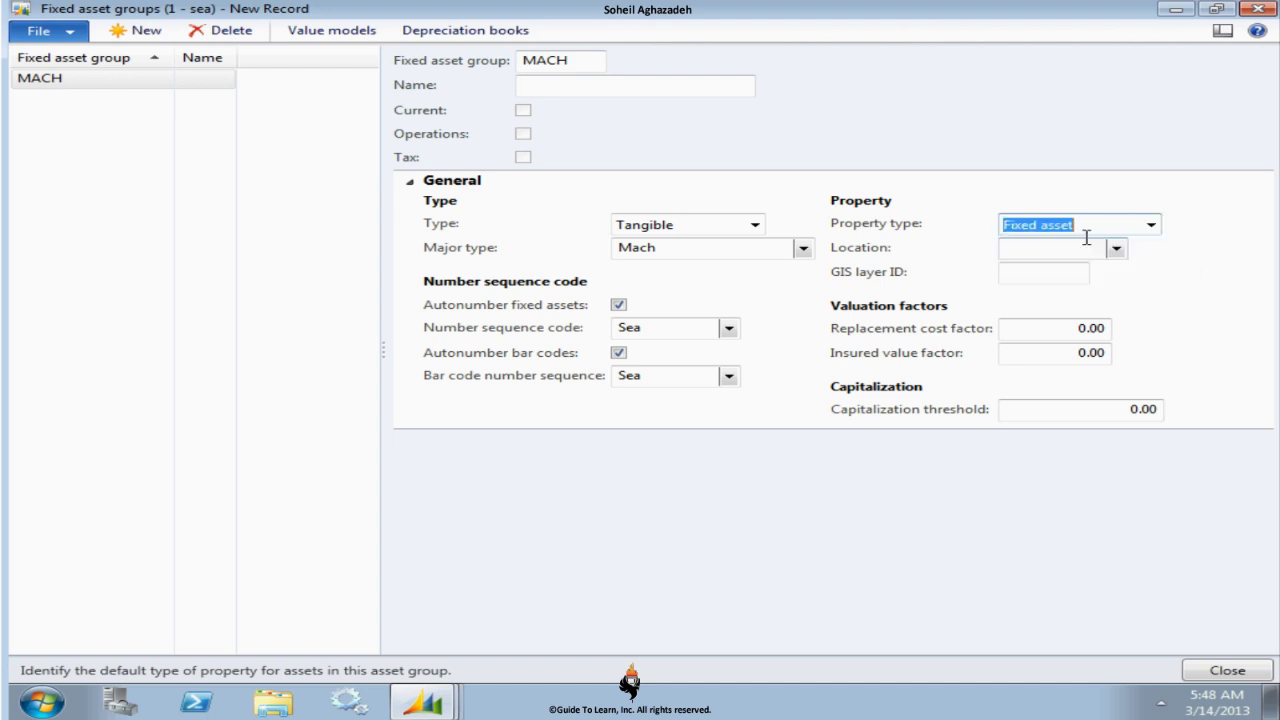
{"action": "left_click", "coordinate": [1151, 228]}
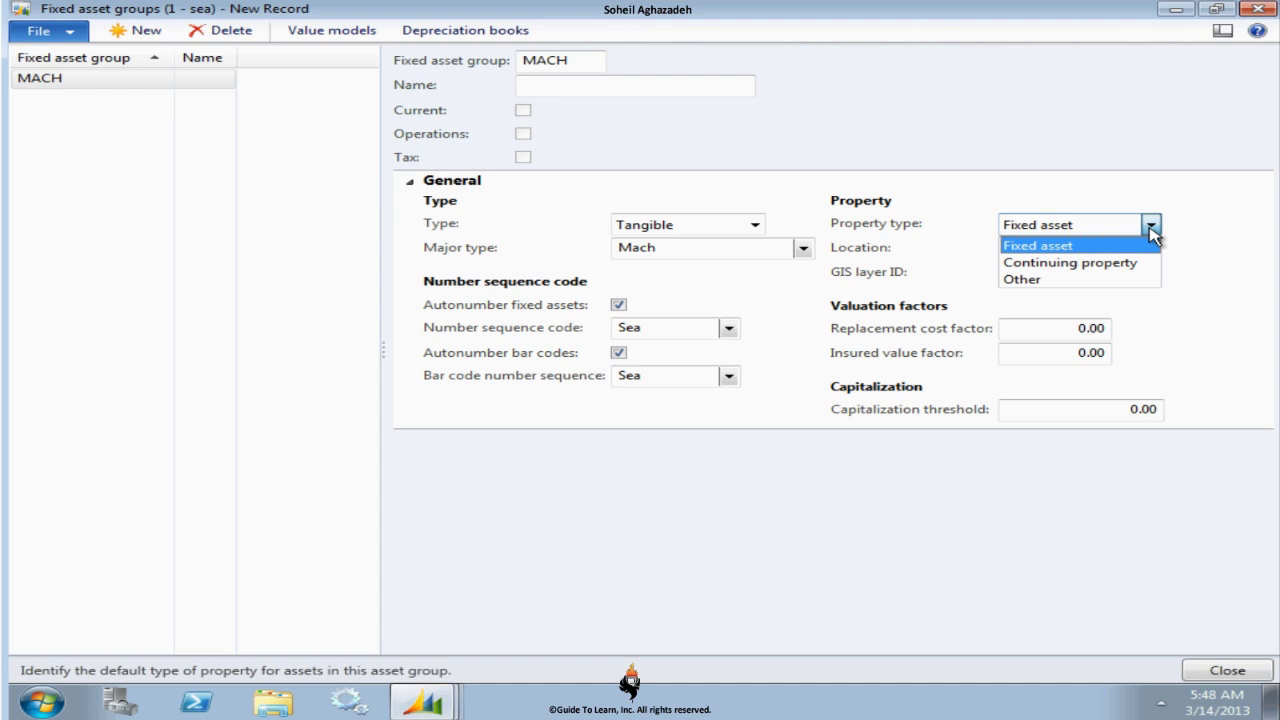
{"action": "left_click", "coordinate": [1138, 265]}
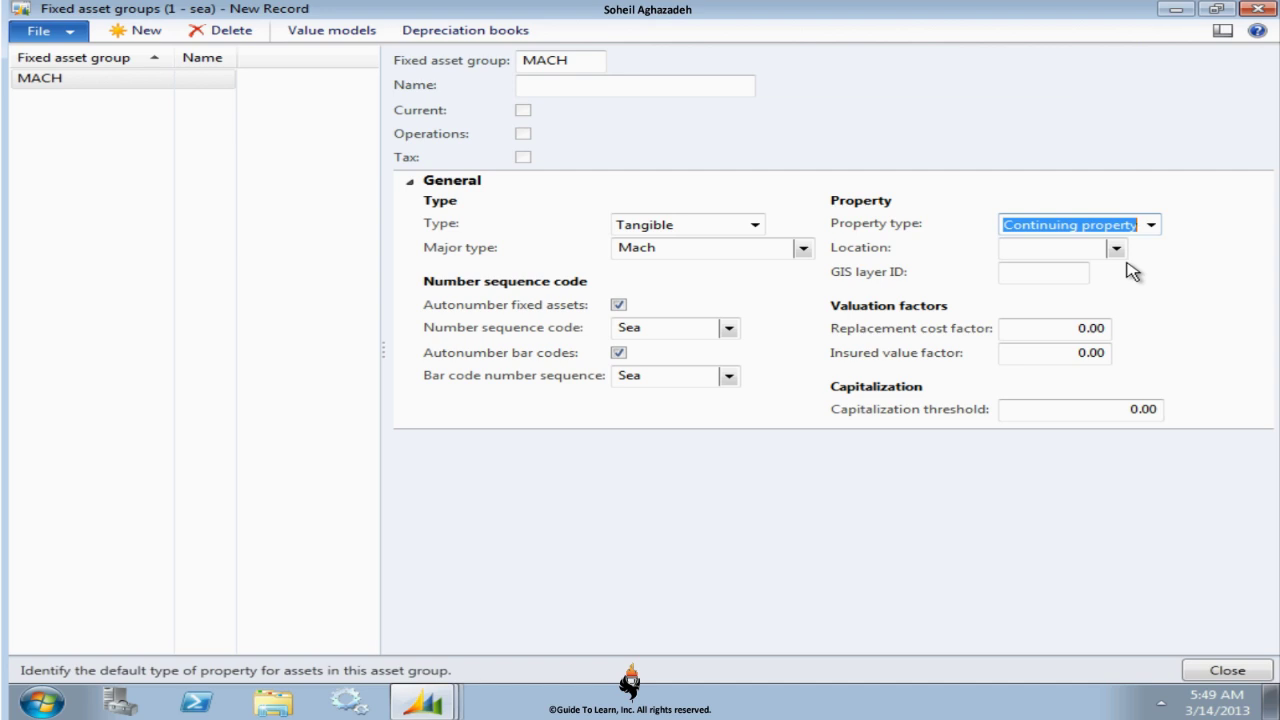
{"action": "key", "text": "f"}
{"action": "key", "text": "Tab"}
From the MACH group's Location field, open the fixed asset locations form, create the location Dublin and return to the group
{"action": "left_click", "coordinate": [1116, 248]}
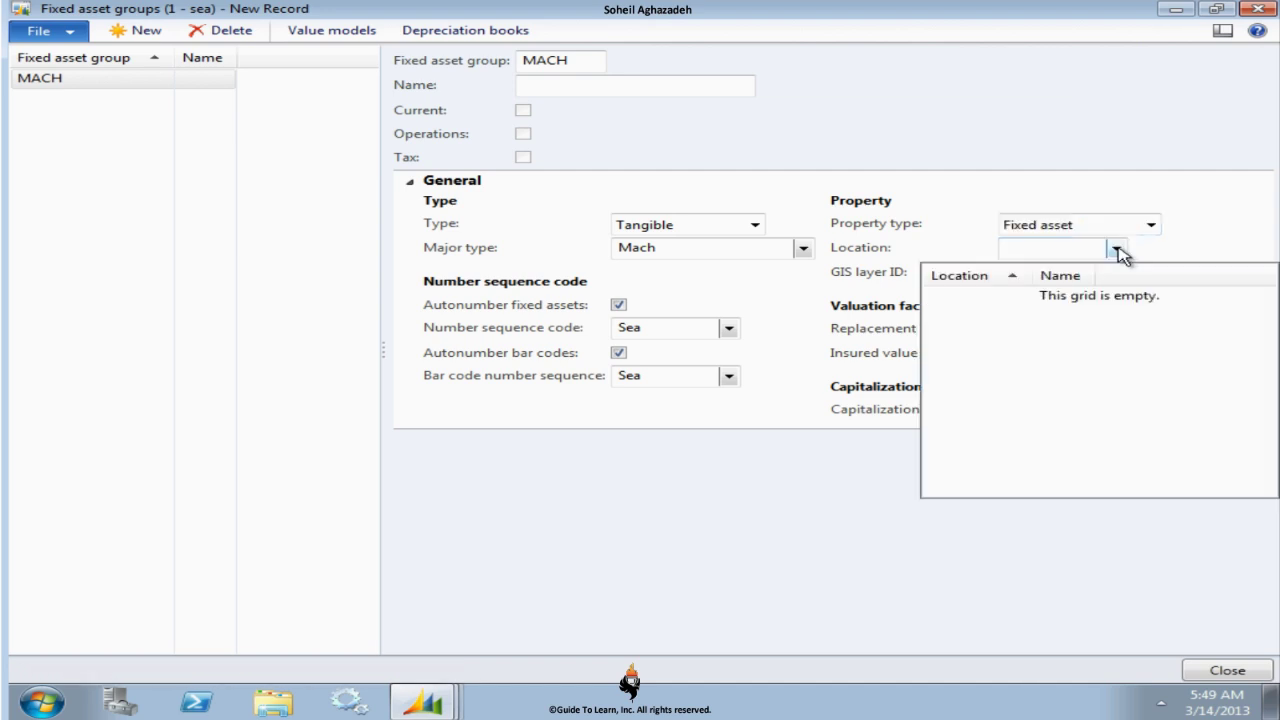
{"action": "left_click", "coordinate": [1046, 250]}
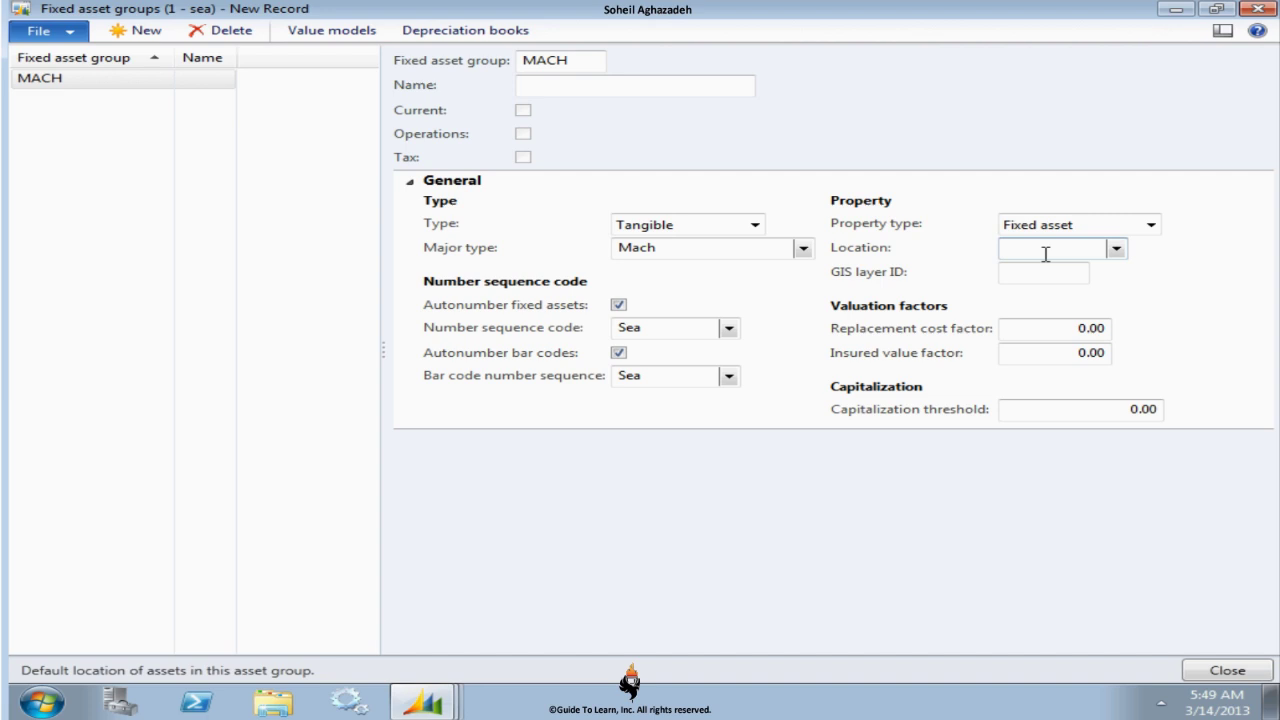
{"action": "right_click", "coordinate": [1046, 251]}
{"action": "left_click", "coordinate": [1060, 456]}
{"action": "left_click", "coordinate": [1207, 183]}
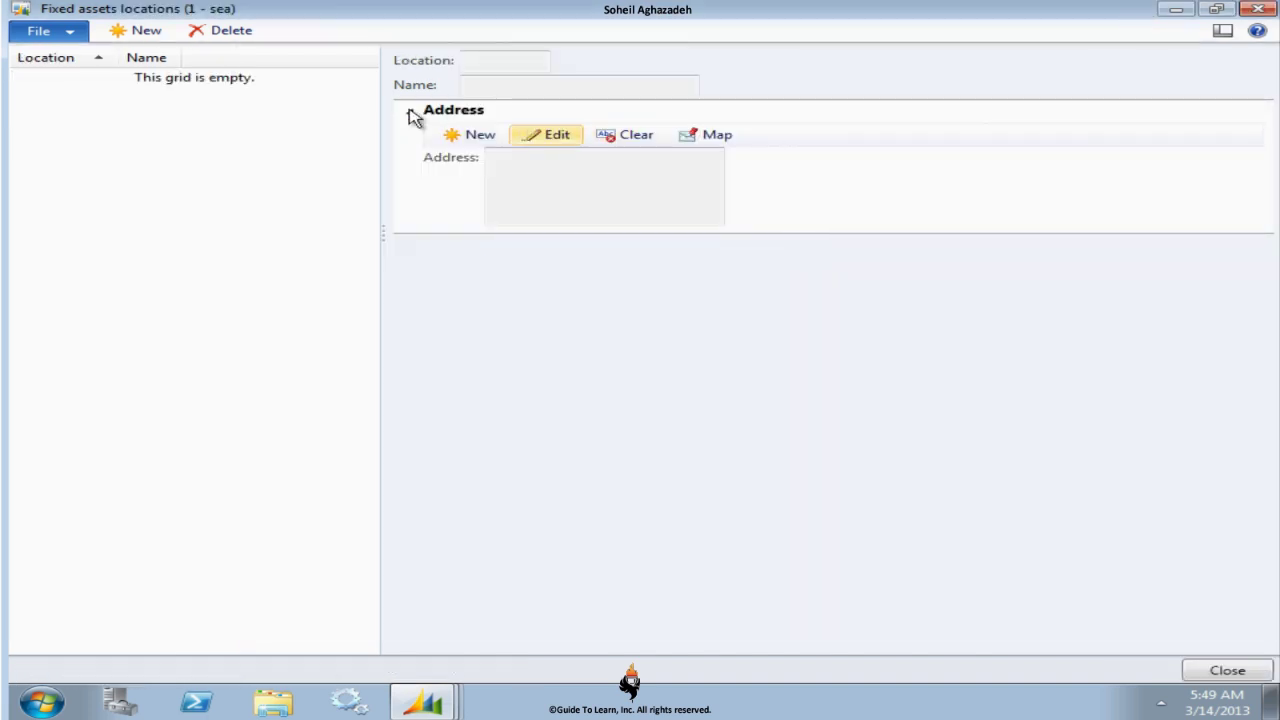
{"action": "left_click", "coordinate": [66, 38]}
{"action": "left_click", "coordinate": [77, 94]}
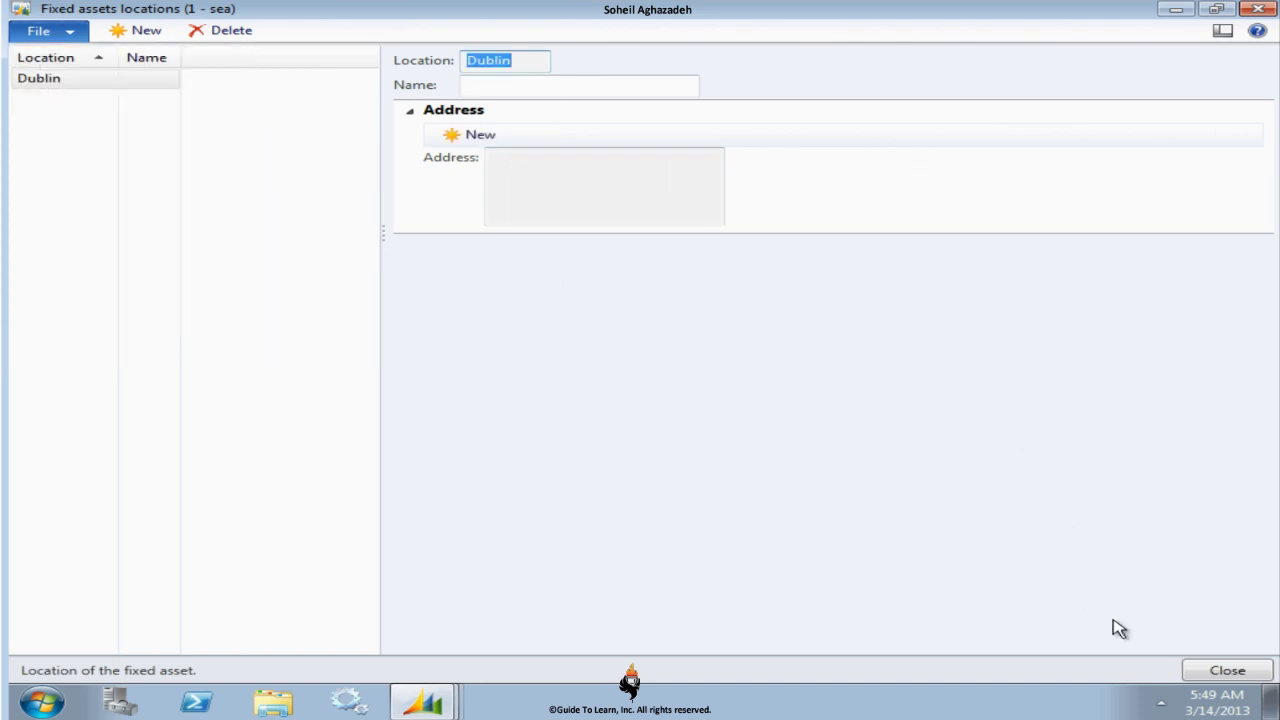
{"action": "left_click", "coordinate": [1248, 672]}
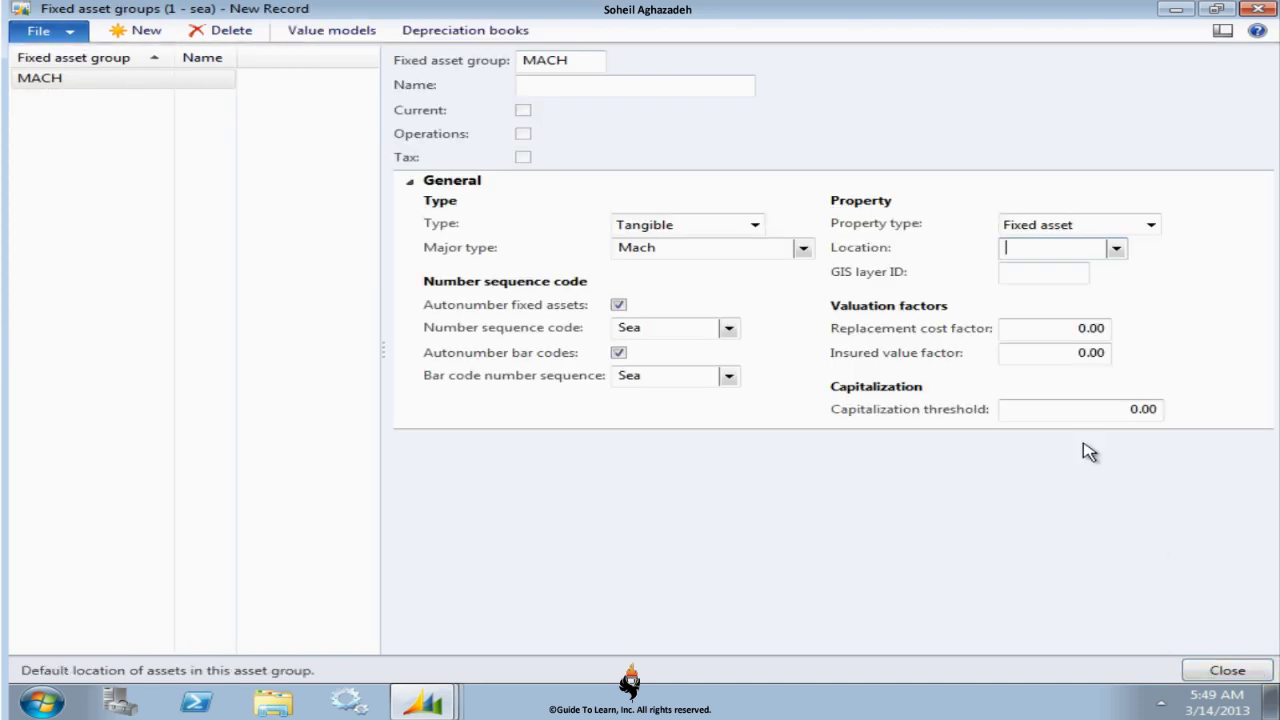
Set the MACH group's default location to Dublin and go to the GIS layer ID field
{"action": "left_click", "coordinate": [1116, 248]}
{"action": "left_click", "coordinate": [1032, 300]}
{"action": "left_click", "coordinate": [1007, 272]}
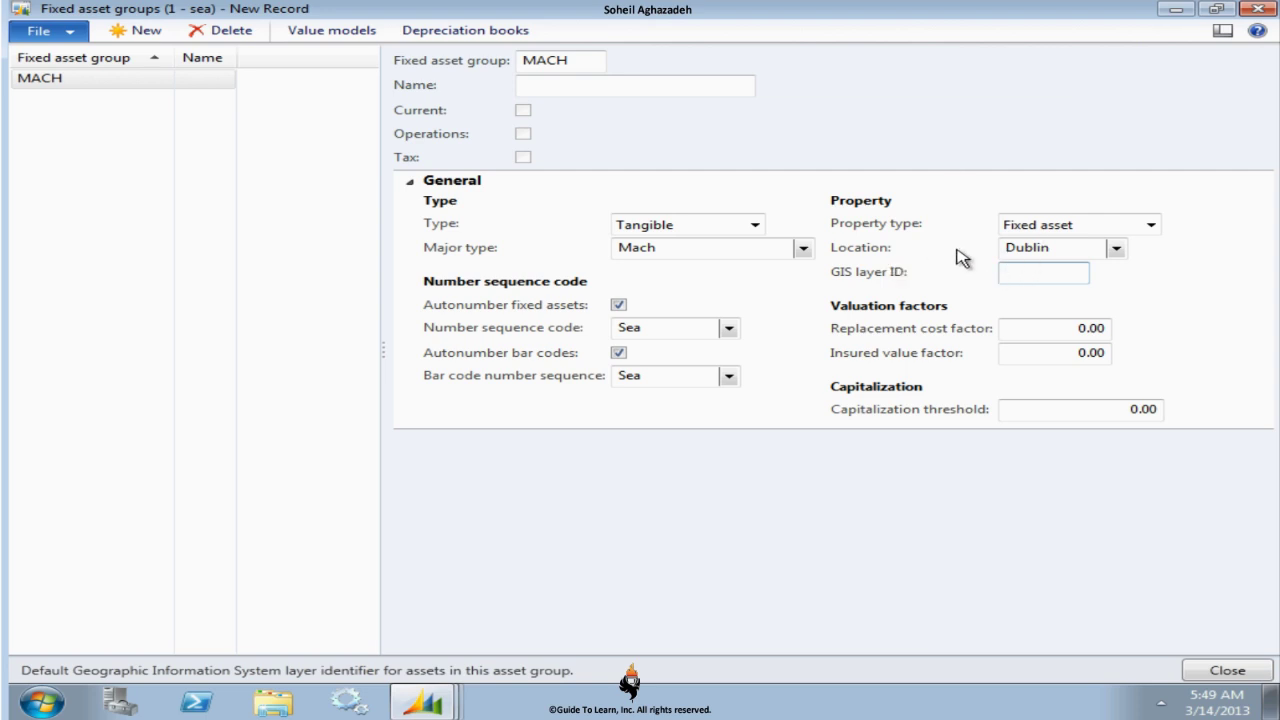
Set the MACH group's replacement cost factor to 1.20 and its insured value factor to 1.40
{"action": "left_click", "coordinate": [1072, 332]}
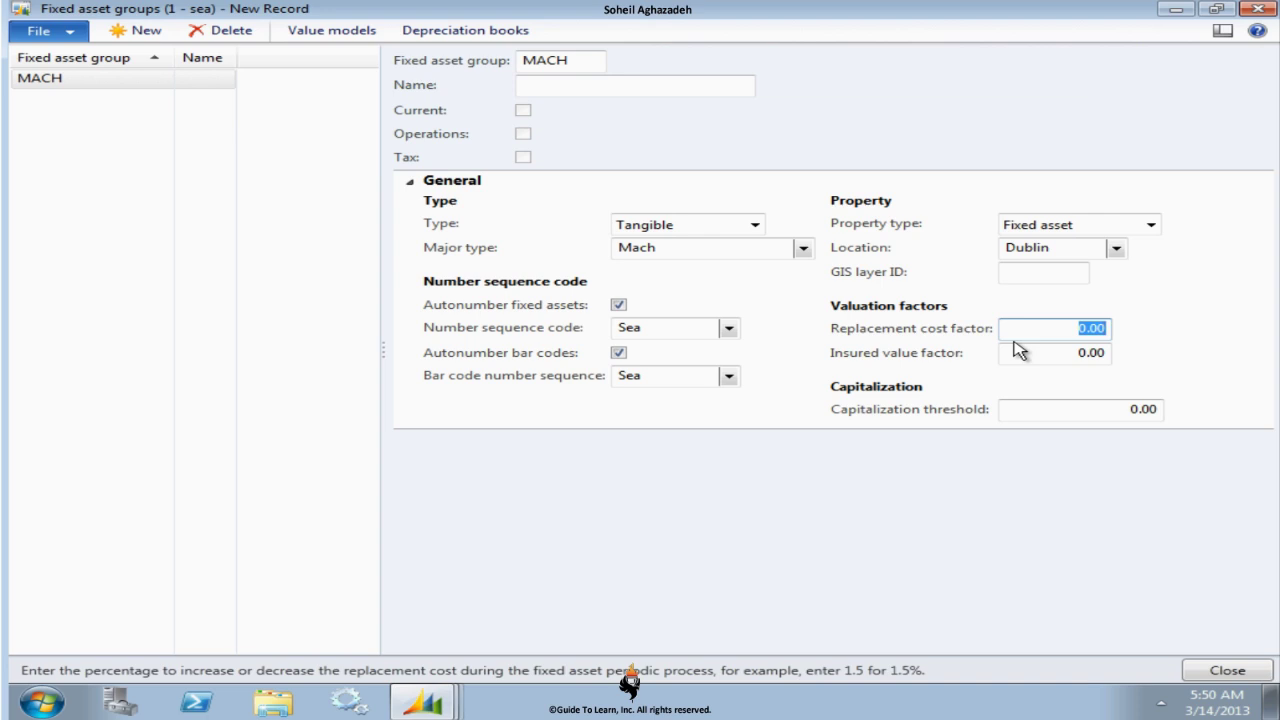
{"action": "type", "text": "1.2"}
{"action": "left_click", "coordinate": [1077, 353]}
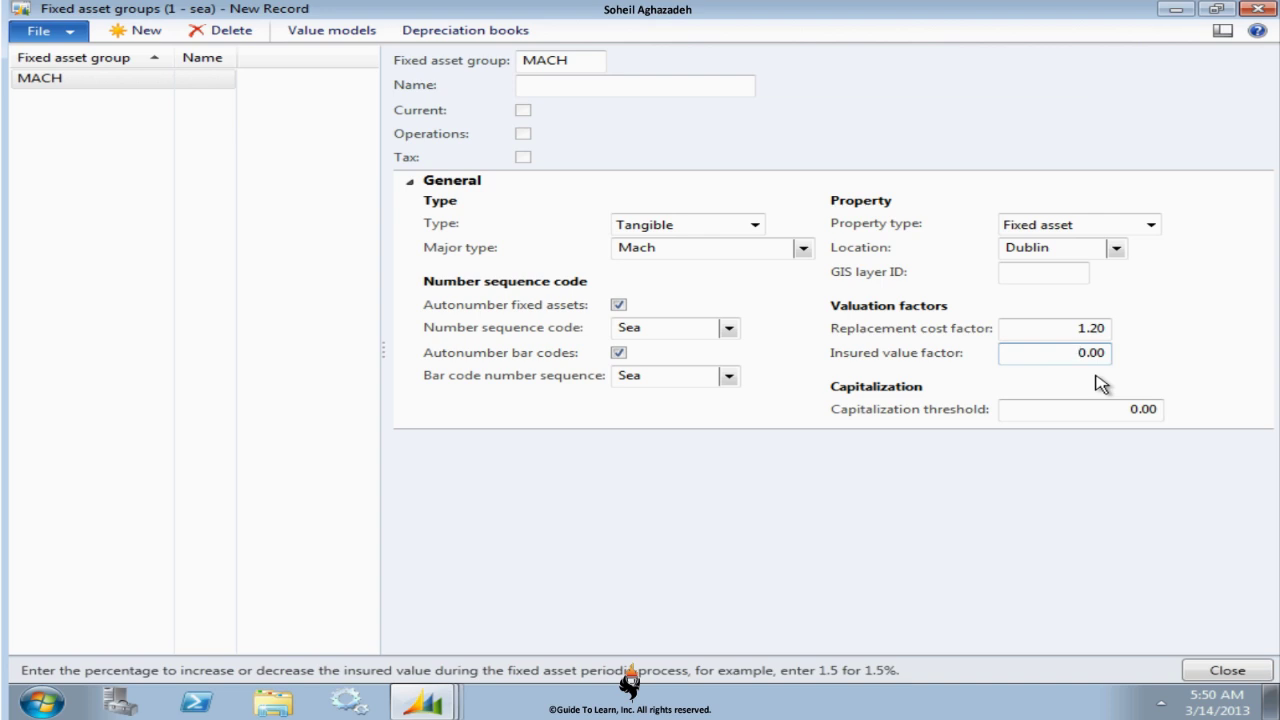
{"action": "left_click_drag", "start_coordinate": [1074, 354], "coordinate": [1186, 366]}
{"action": "type", "text": "1.4"}
{"action": "key", "text": "shift+Tab"}
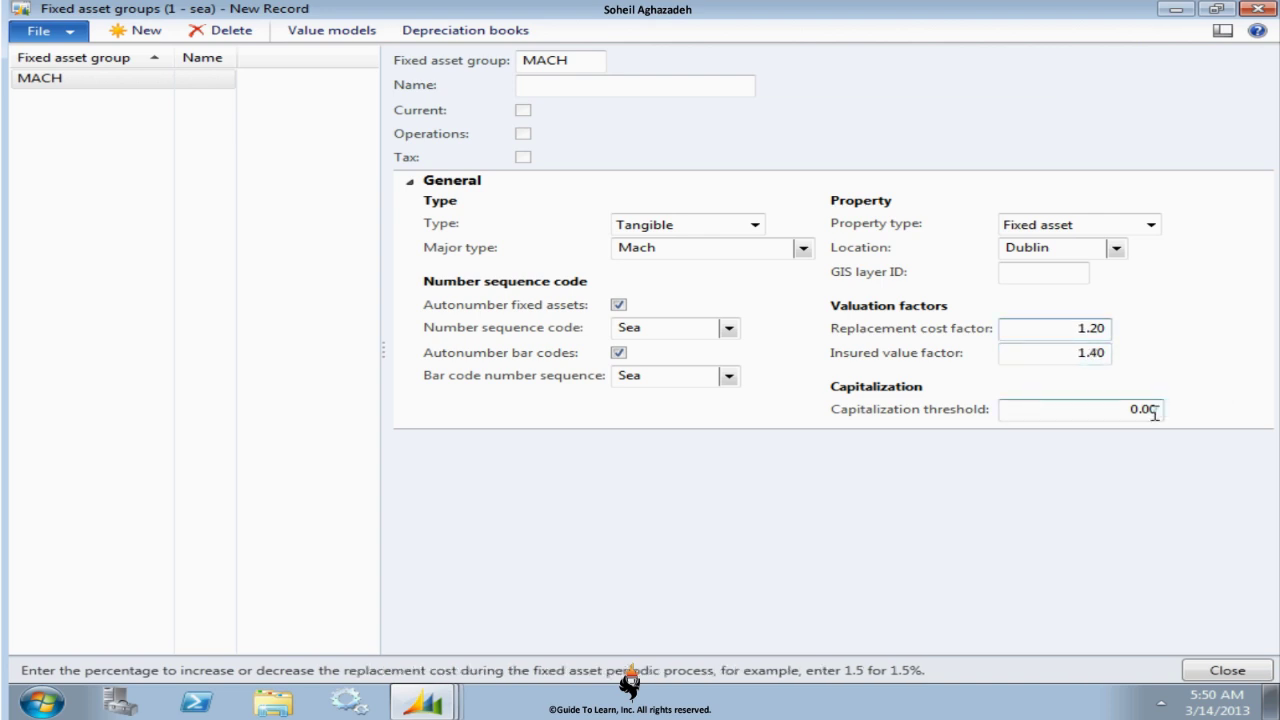
Set the MACH group's capitalization threshold to 3000
{"action": "left_click", "coordinate": [1076, 416]}
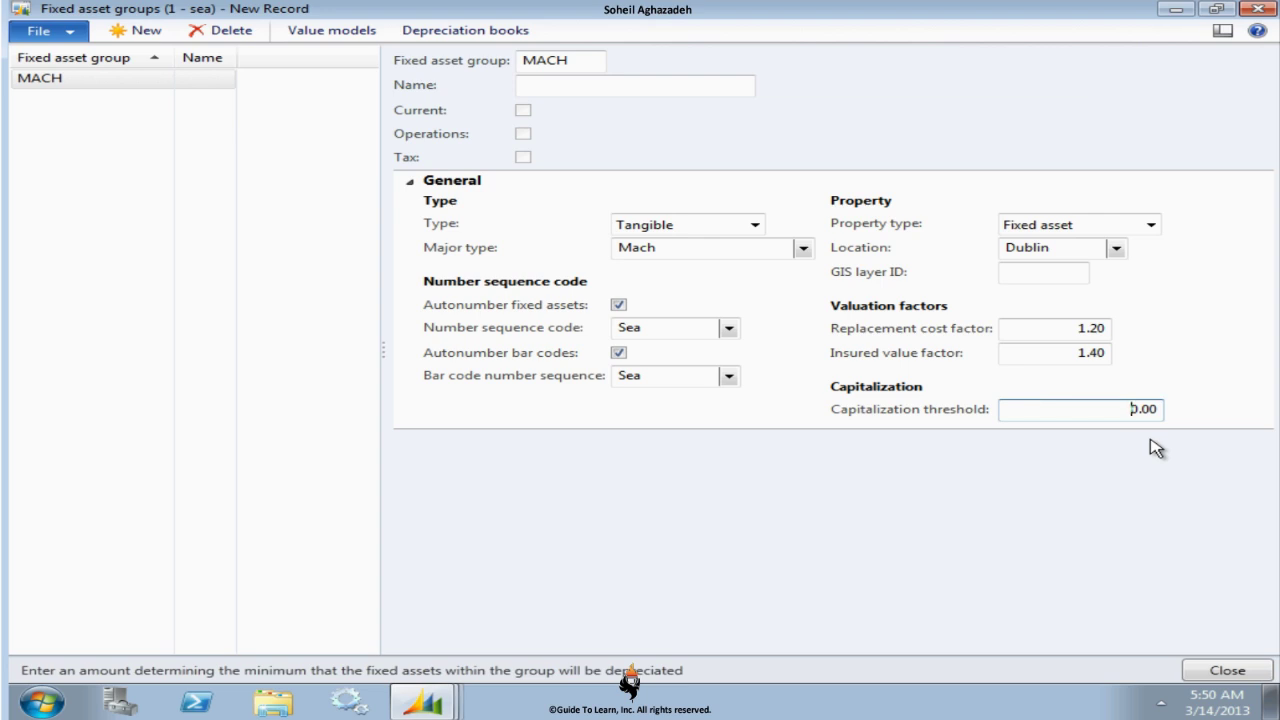
{"action": "type", "text": "300"}
{"action": "double_click", "coordinate": [1080, 406]}
{"action": "left_click", "coordinate": [1106, 412]}
{"action": "double_click", "coordinate": [1106, 412]}
{"action": "left_click", "coordinate": [1082, 410]}
{"action": "double_click", "coordinate": [1082, 410]}
{"action": "left_click", "coordinate": [1108, 410]}
{"action": "double_click", "coordinate": [1108, 410]}
{"action": "left_click", "coordinate": [40, 30]}
{"action": "left_click", "coordinate": [605, 235]}
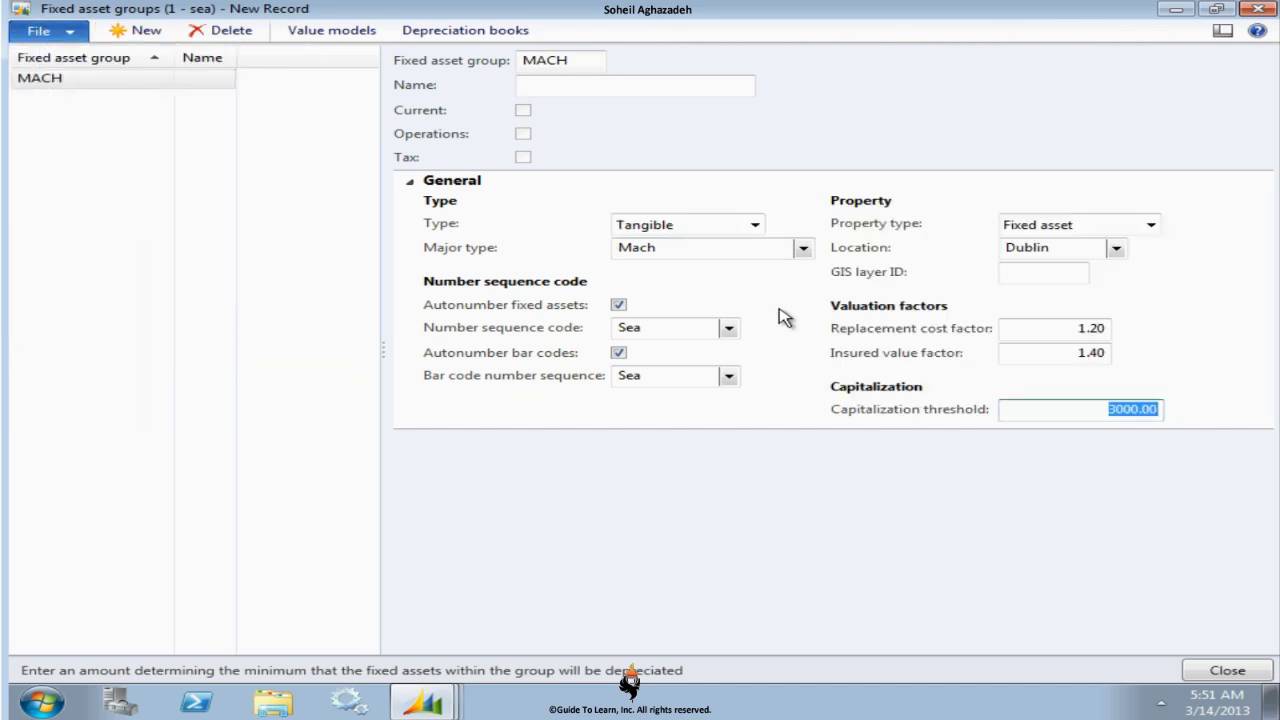